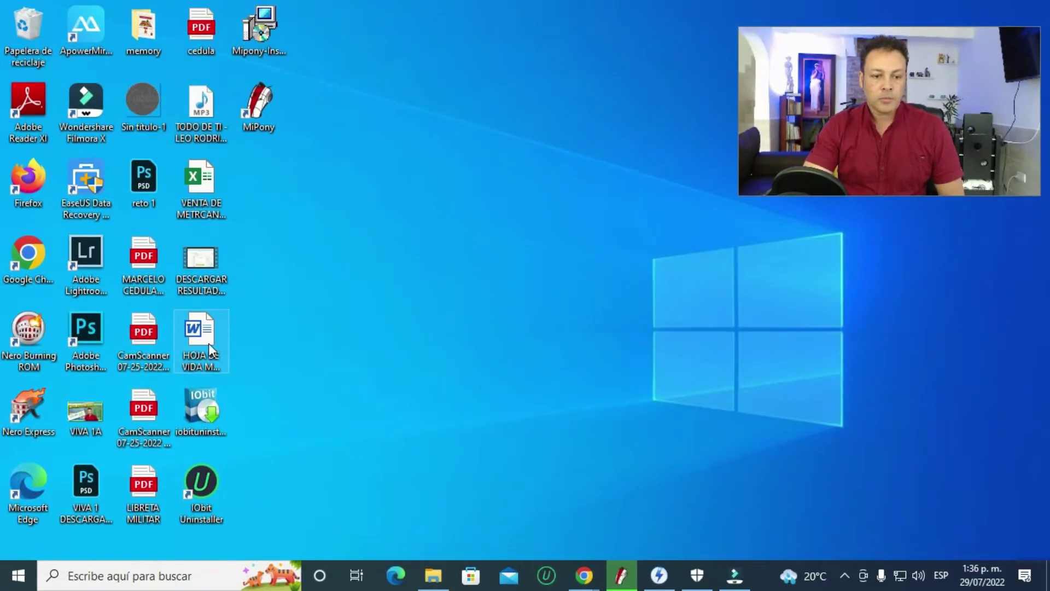
- Open the HOJA DE VIDA Word document on the desktop for editing
click(208, 342)
right_click(208, 343)
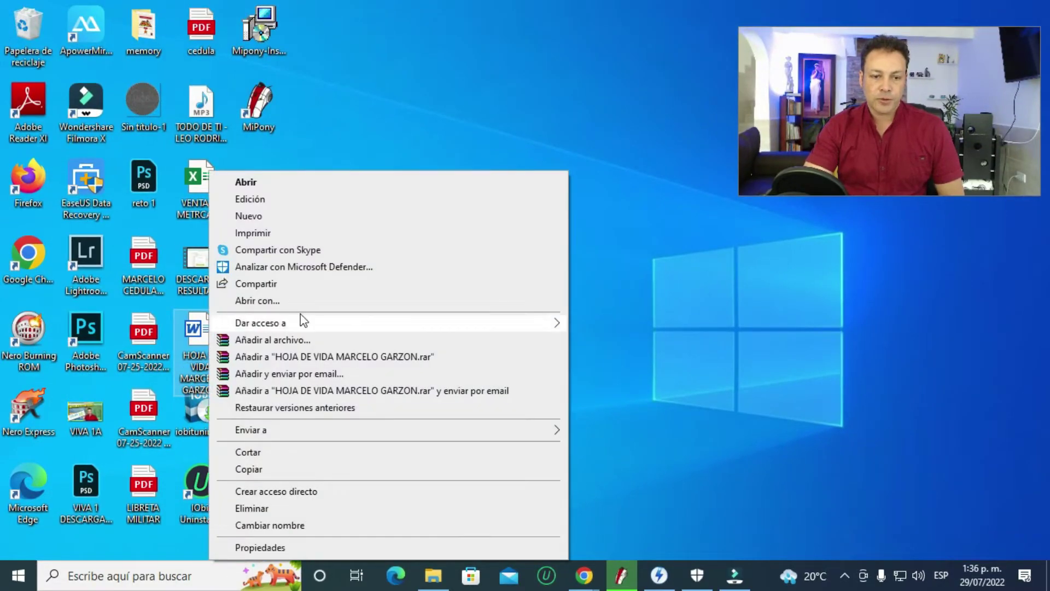
click(262, 199)
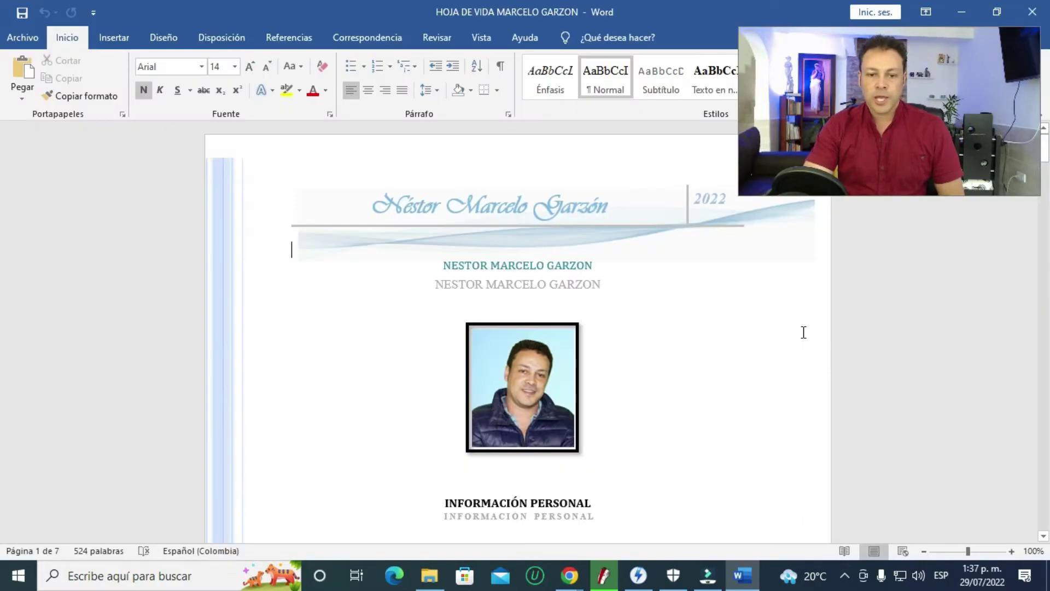
- Test editing the grey name line below the header by removing and restoring its last letter, and close the document
click(600, 282)
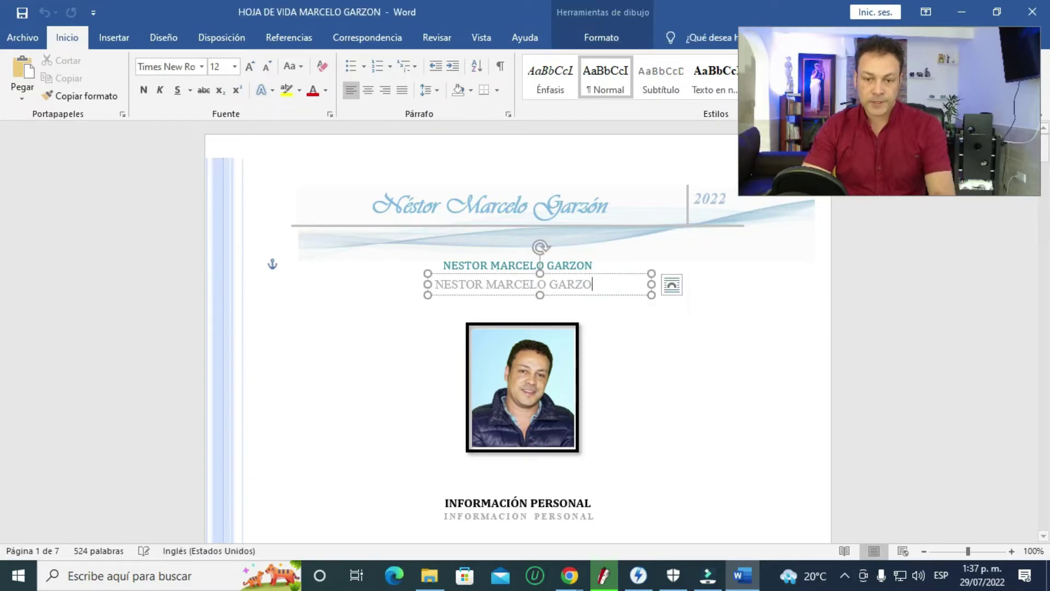
click(681, 319)
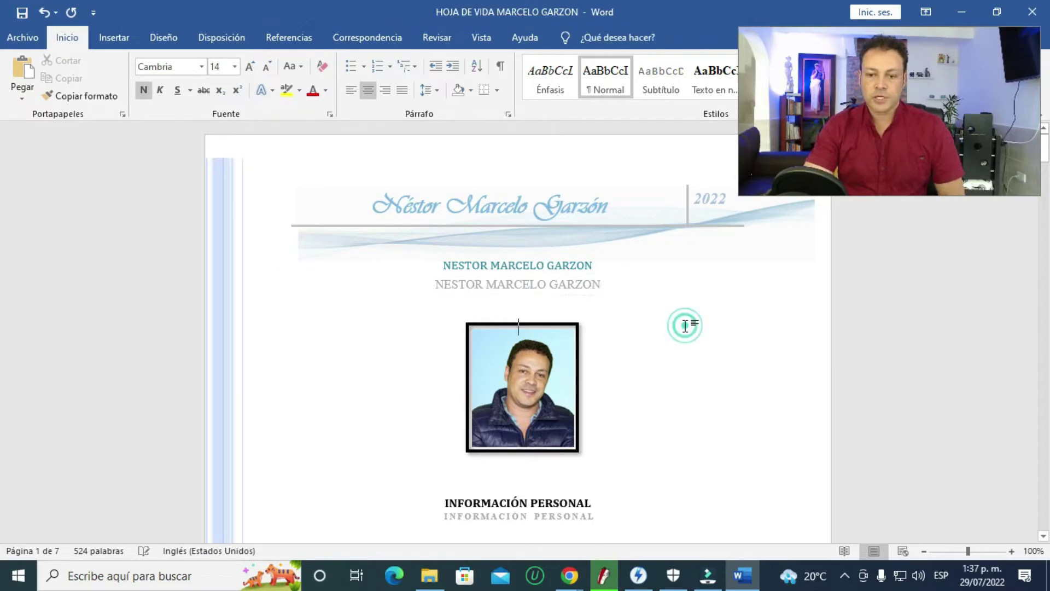
click(1031, 12)
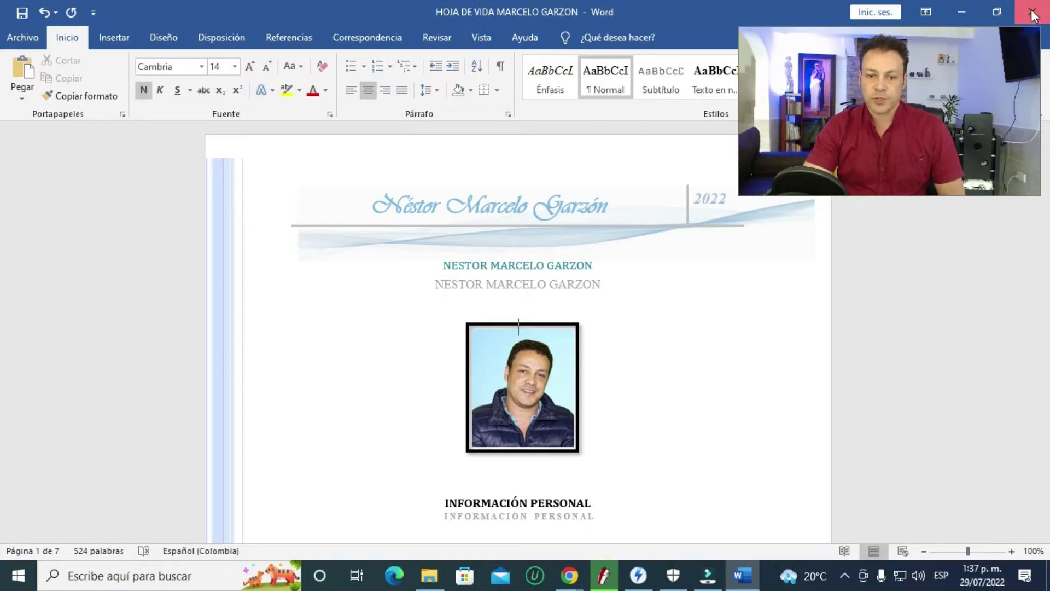
click(458, 317)
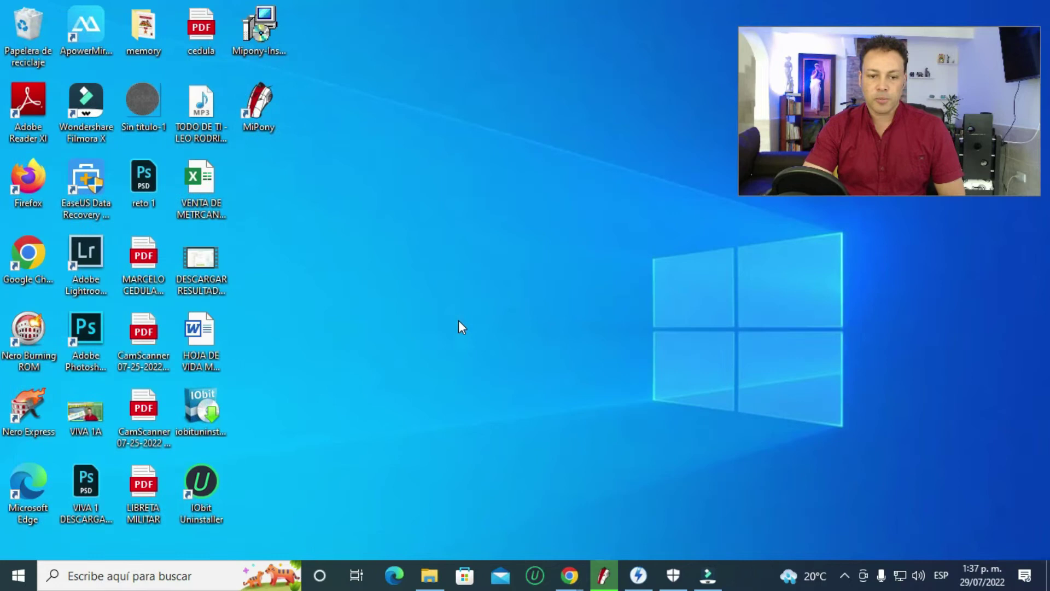
- Try to open the HOJA DE VIDA (1) document from the Descargas folder in Word, dismissing each error message
click(433, 575)
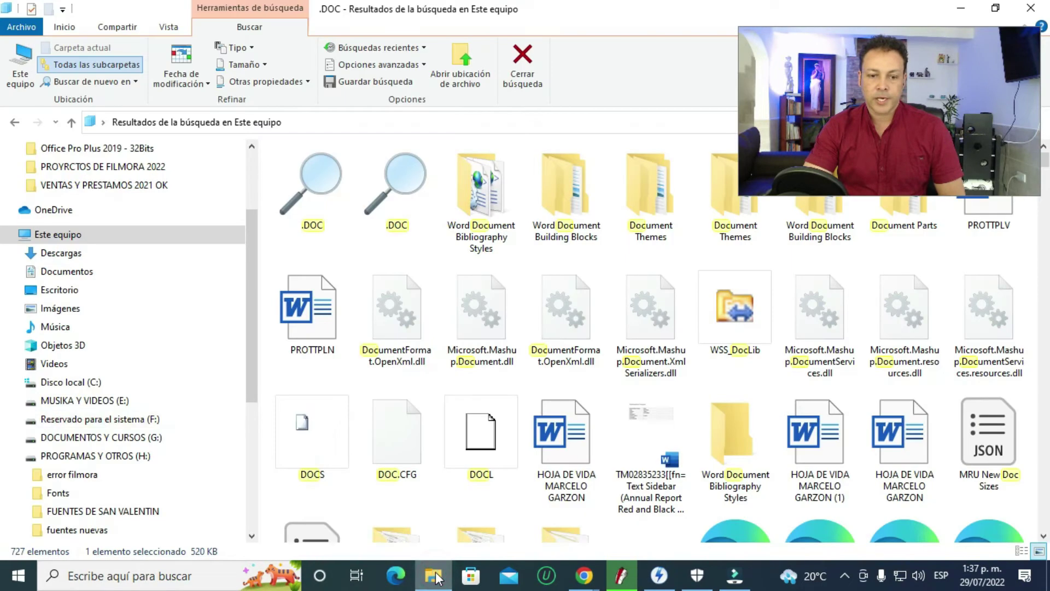
click(69, 257)
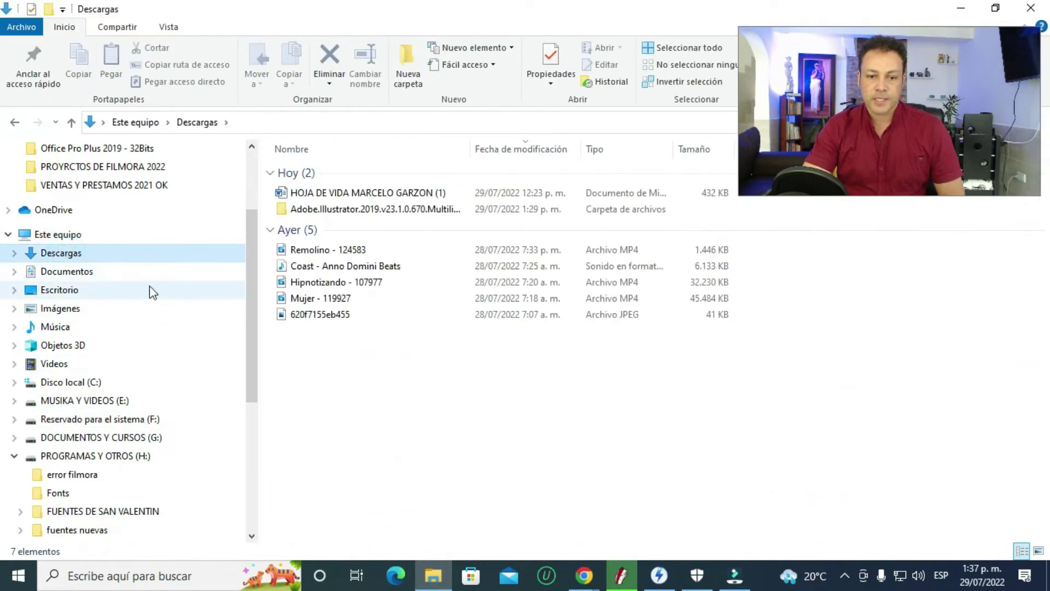
double_click(390, 192)
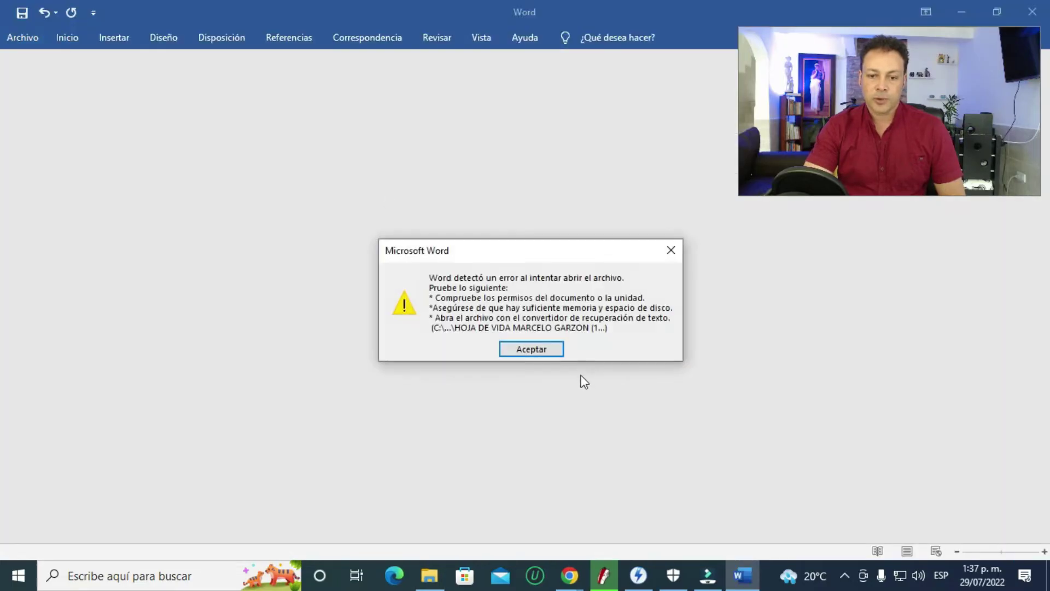
click(530, 348)
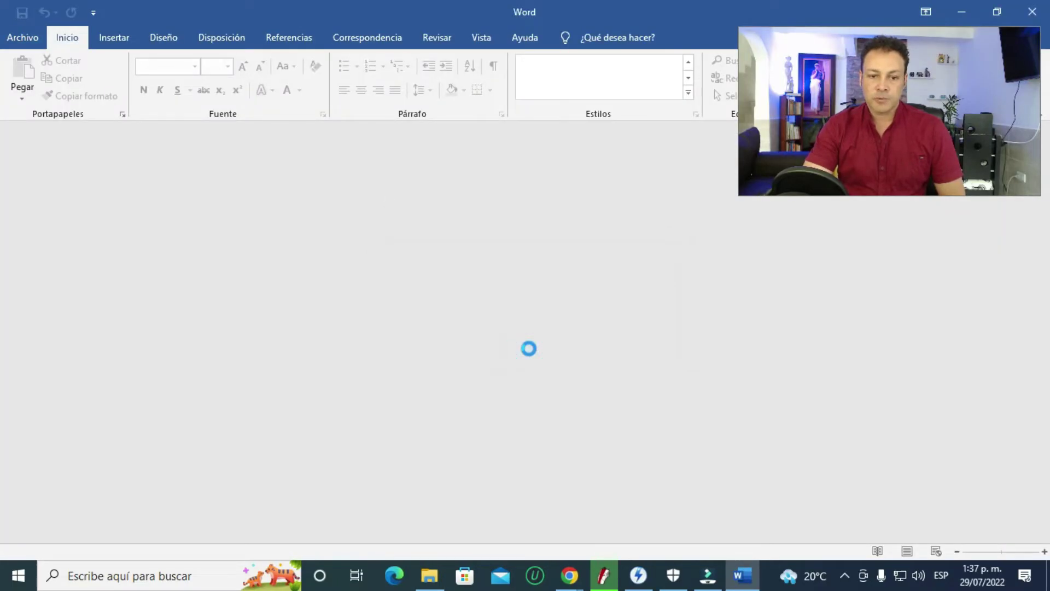
click(1030, 12)
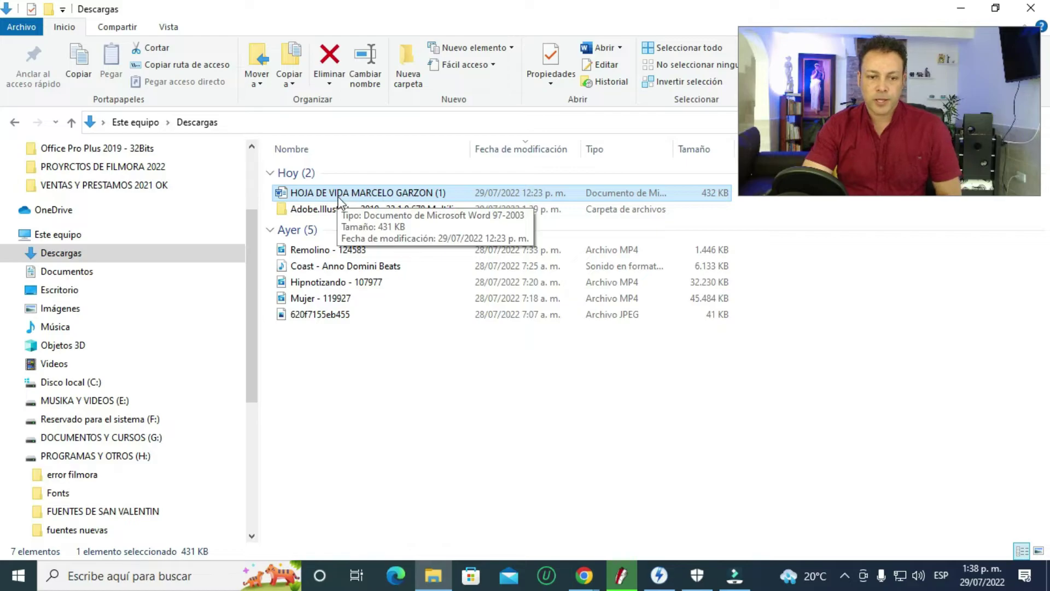
double_click(336, 195)
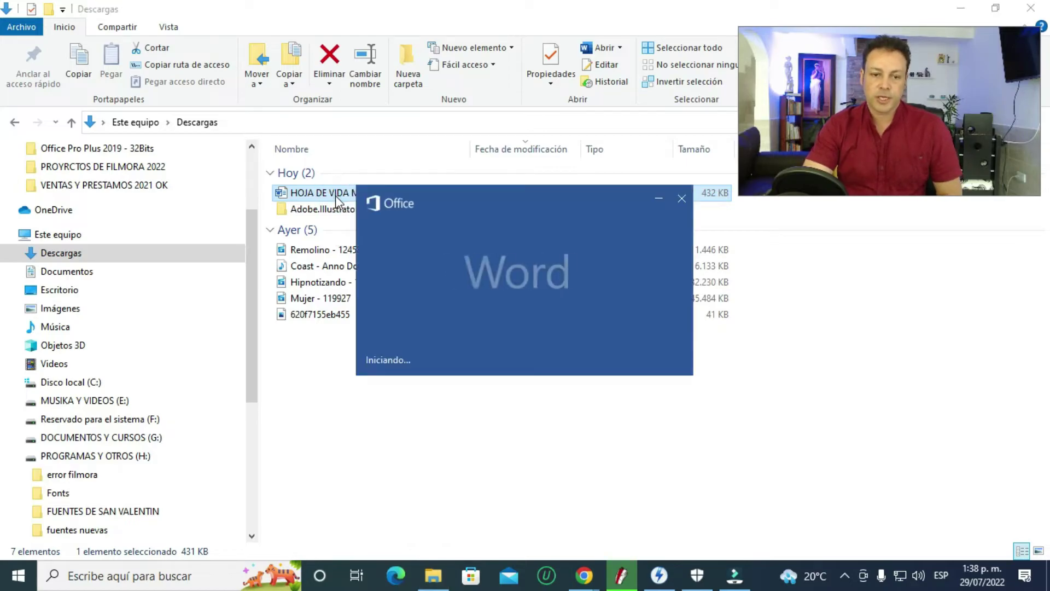
click(538, 351)
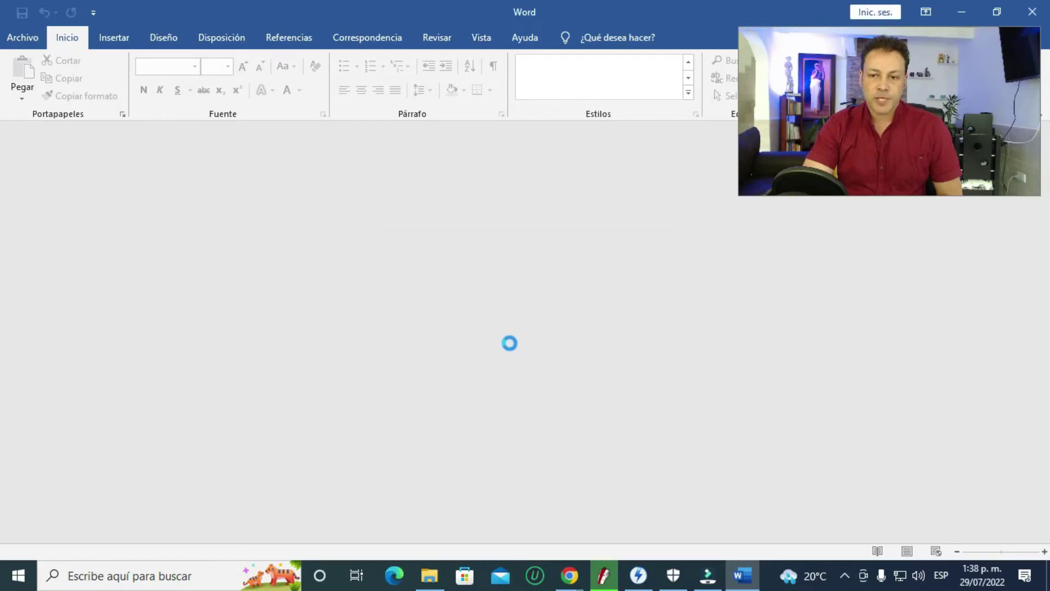
- Open the Trust Center settings (Configuración del Centro de confianza) from the Word options
click(23, 40)
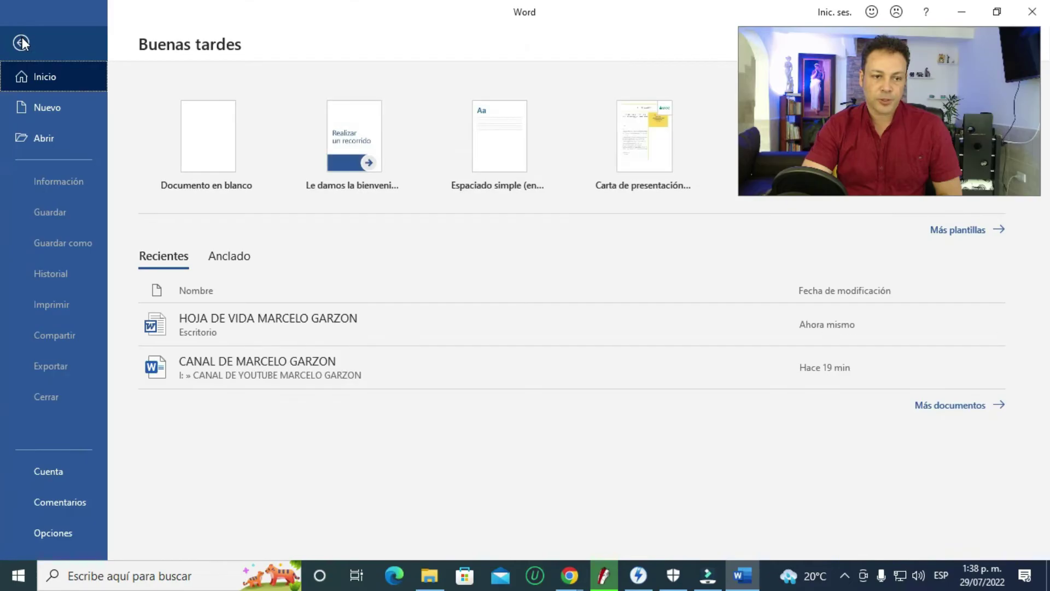
click(23, 41)
click(21, 38)
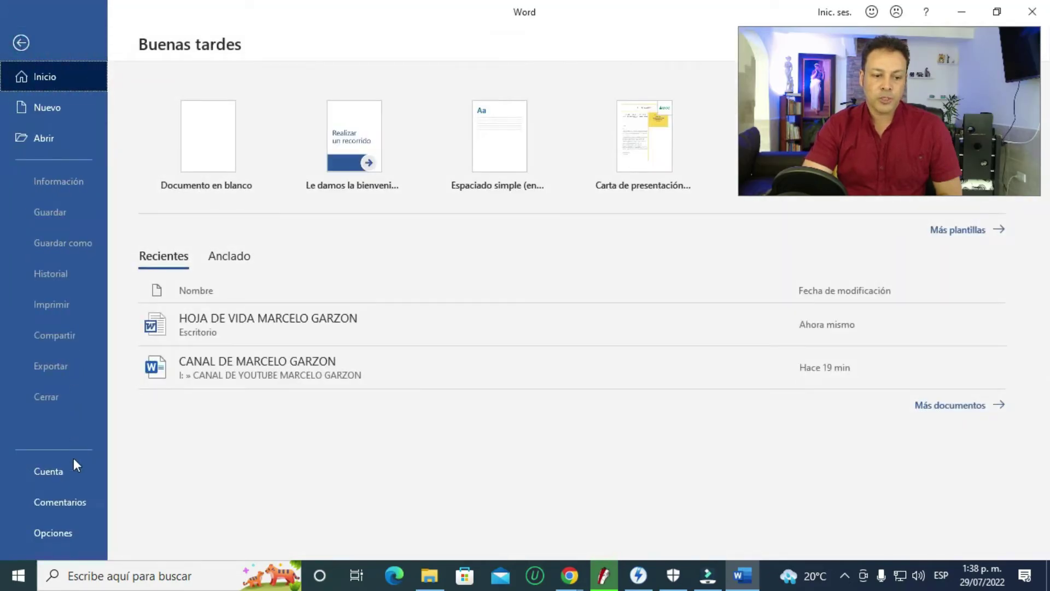
click(54, 536)
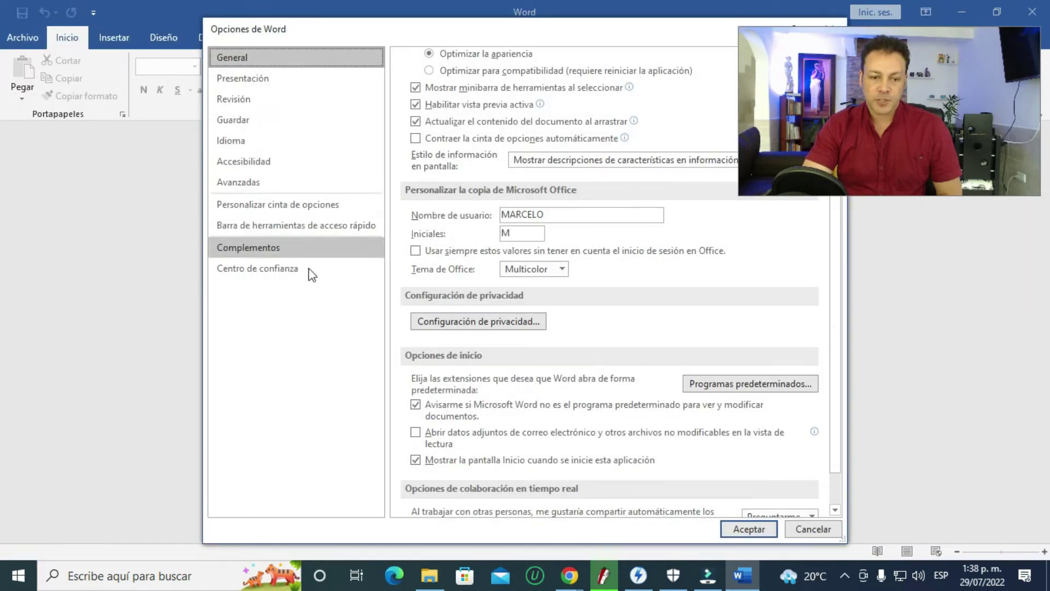
click(277, 268)
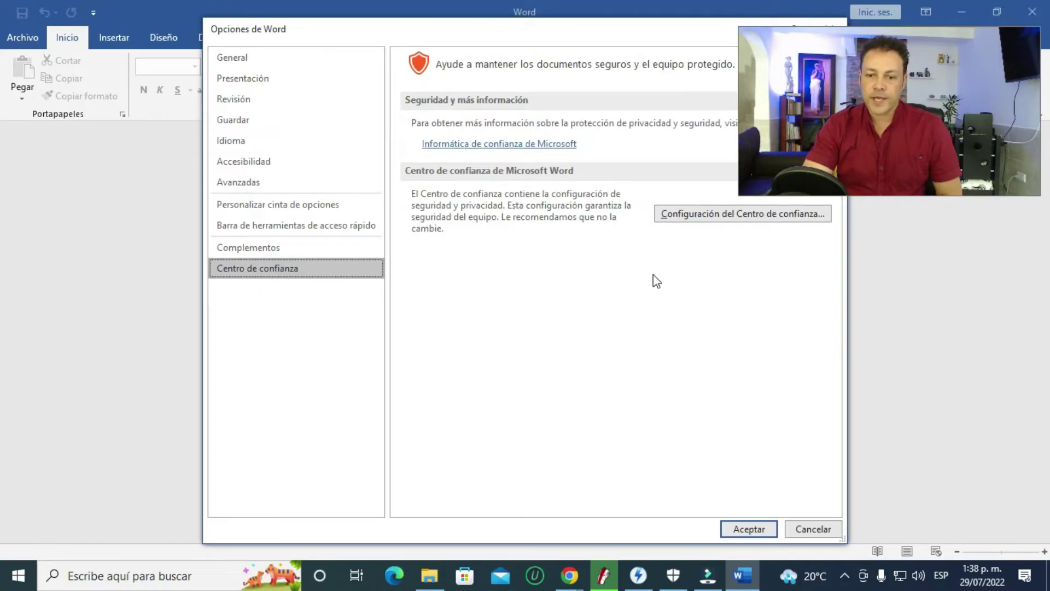
drag(608, 45, 489, 62)
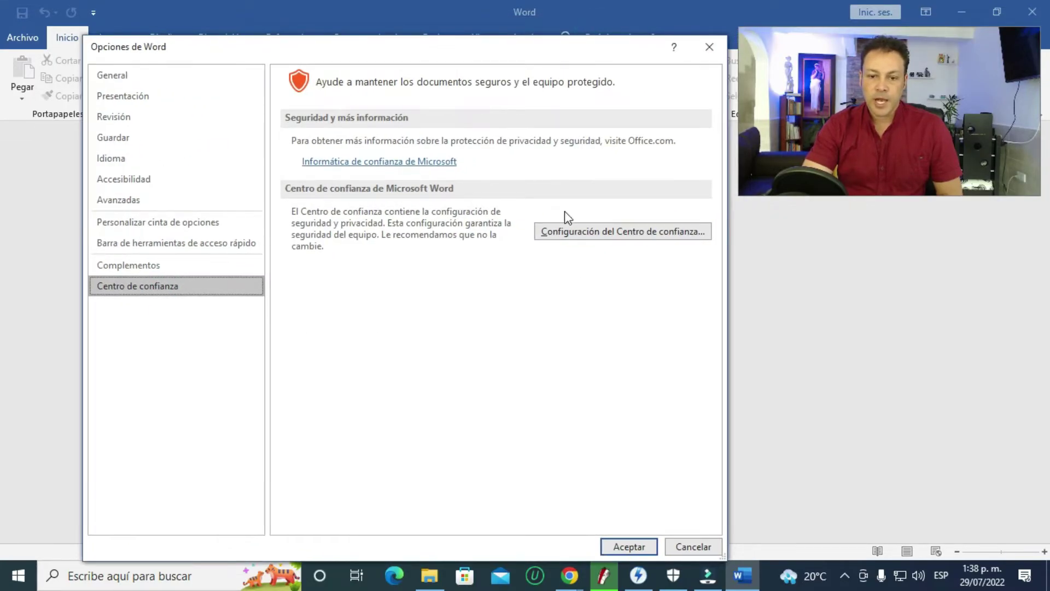
click(632, 236)
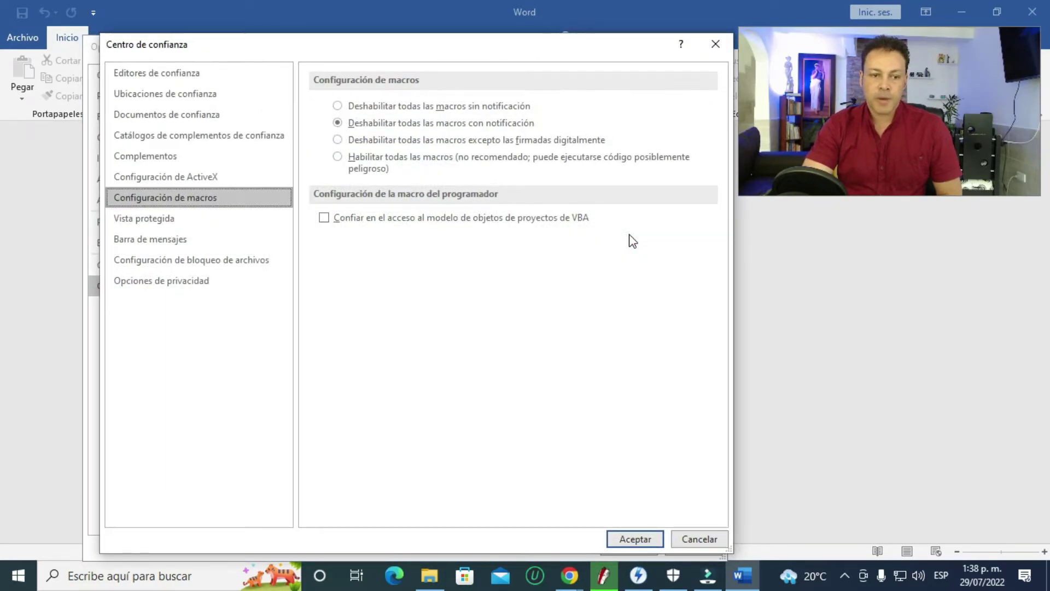
- Add the Escritorio (Desktop) folder as a new trusted location, accept the Trust Center settings, and close Word
click(208, 100)
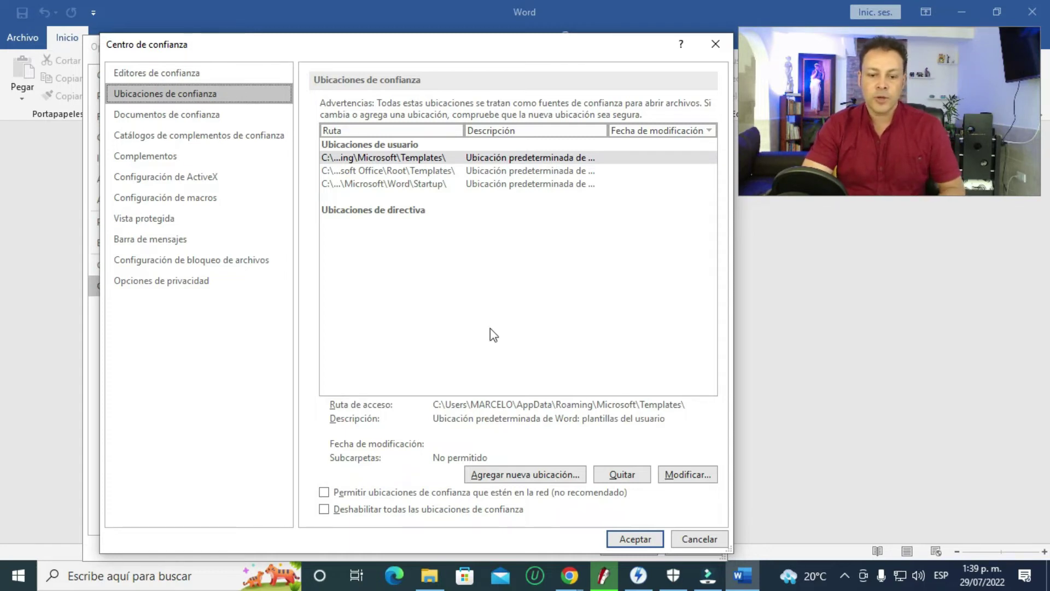
click(538, 474)
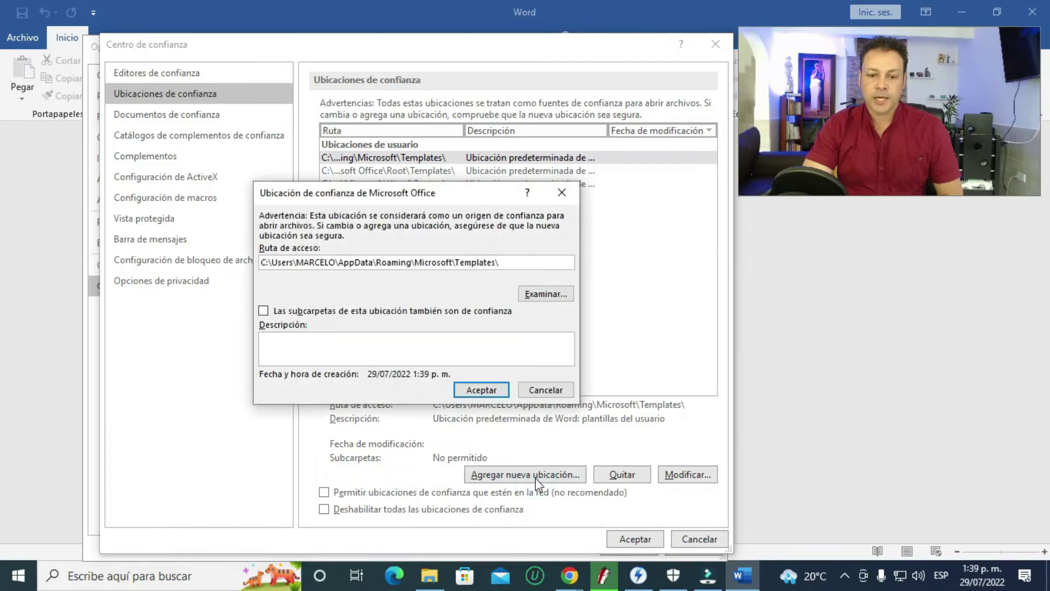
click(545, 291)
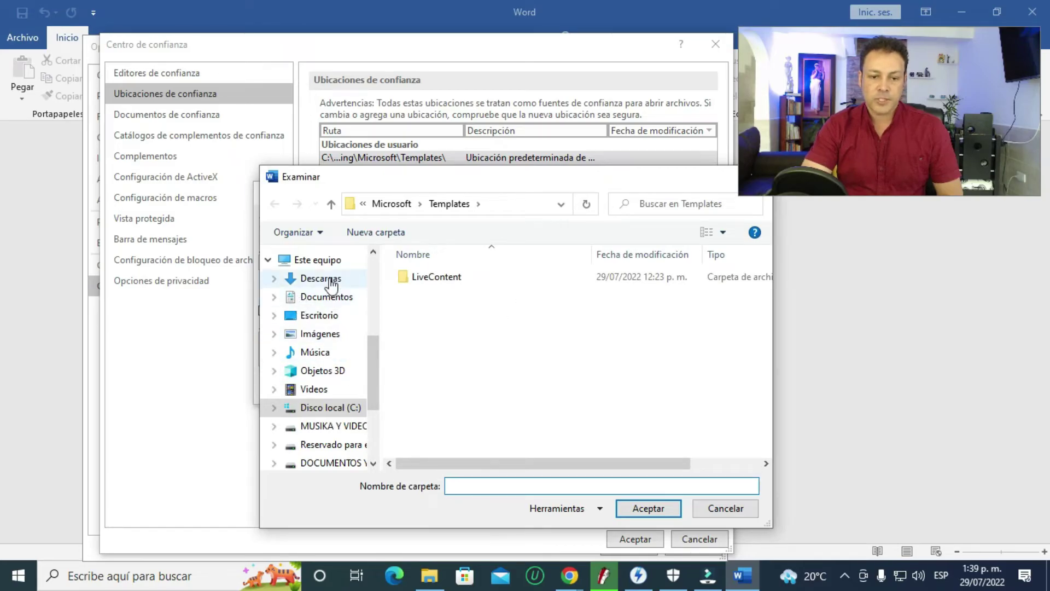
click(319, 317)
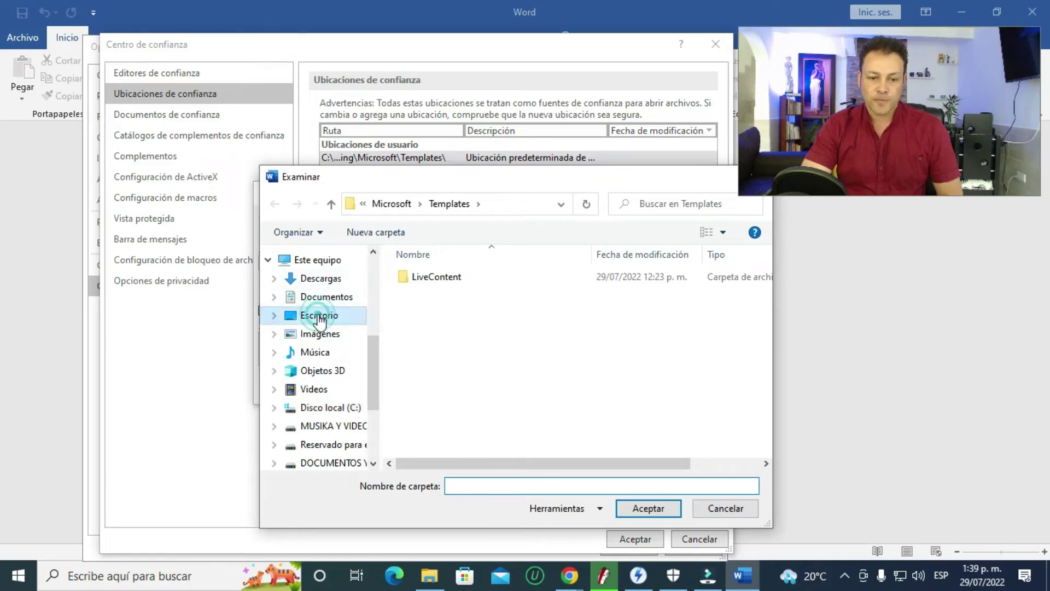
click(646, 505)
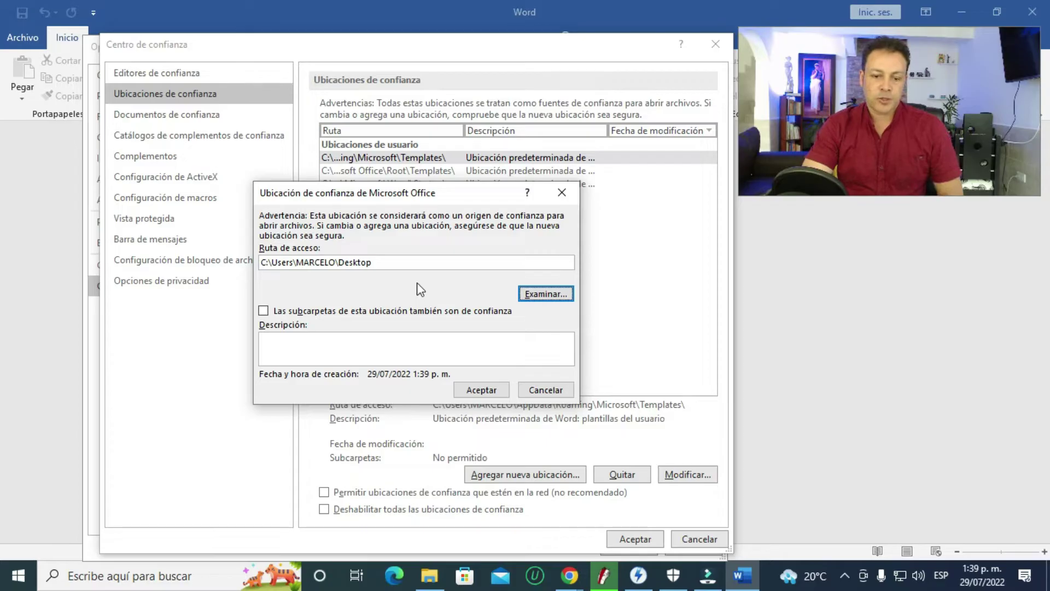
click(474, 389)
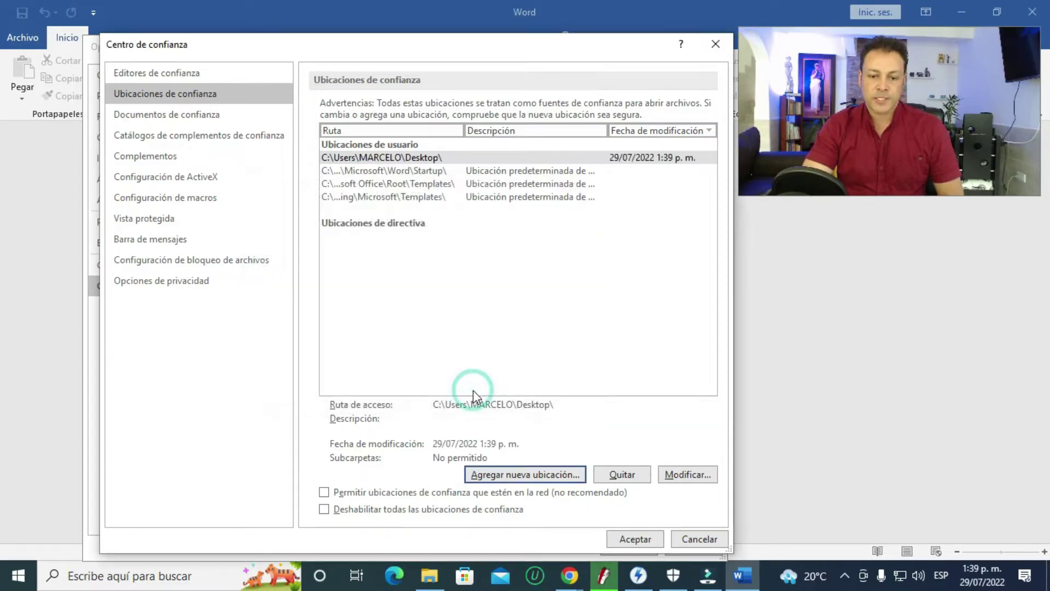
click(632, 539)
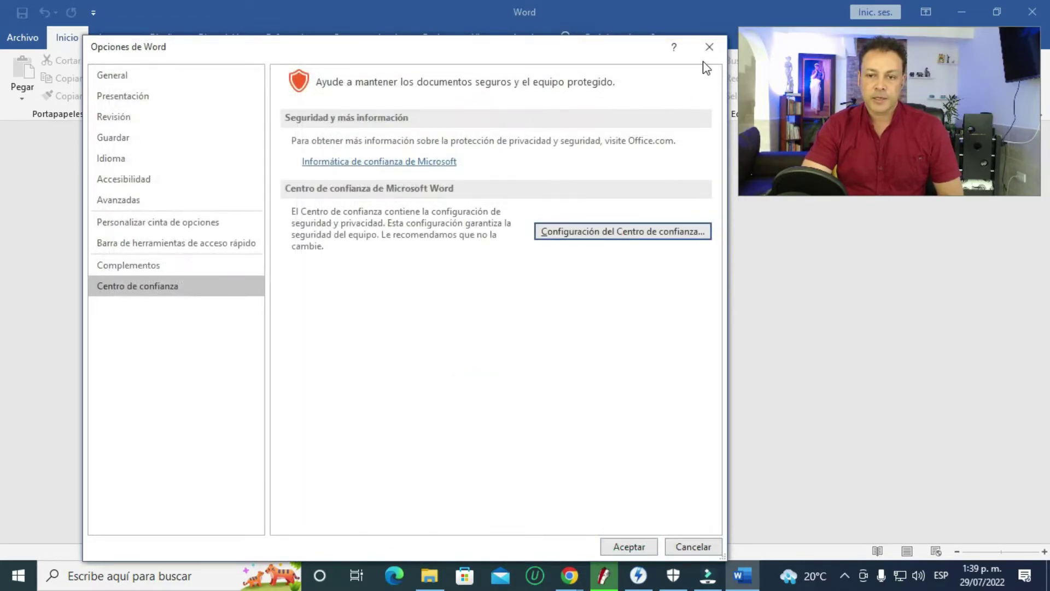
click(709, 48)
click(1032, 12)
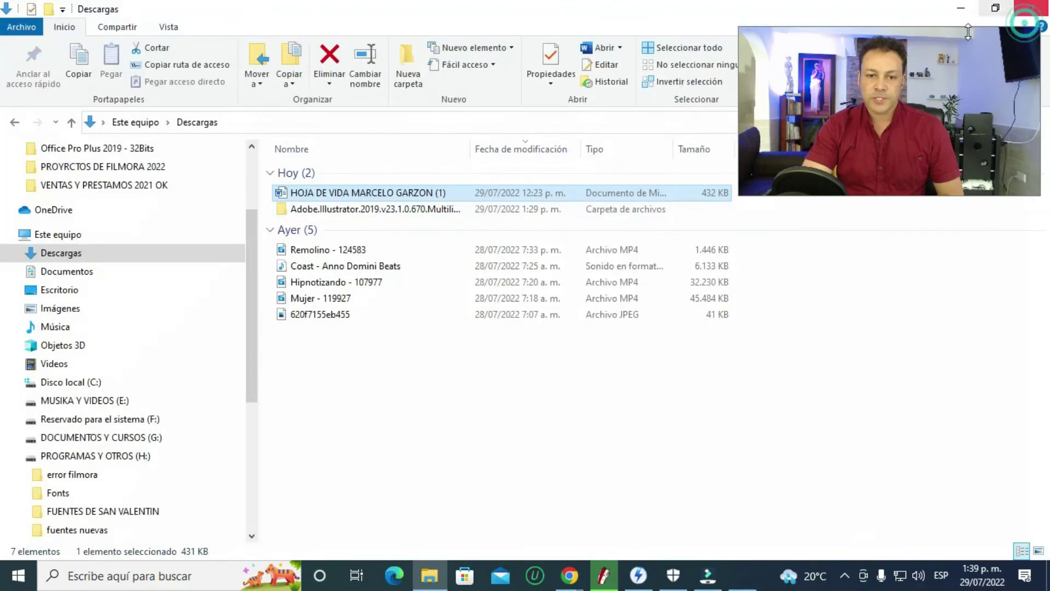
- Check that the desktop HOJA DE VIDA document opens in Word, and close it
click(961, 8)
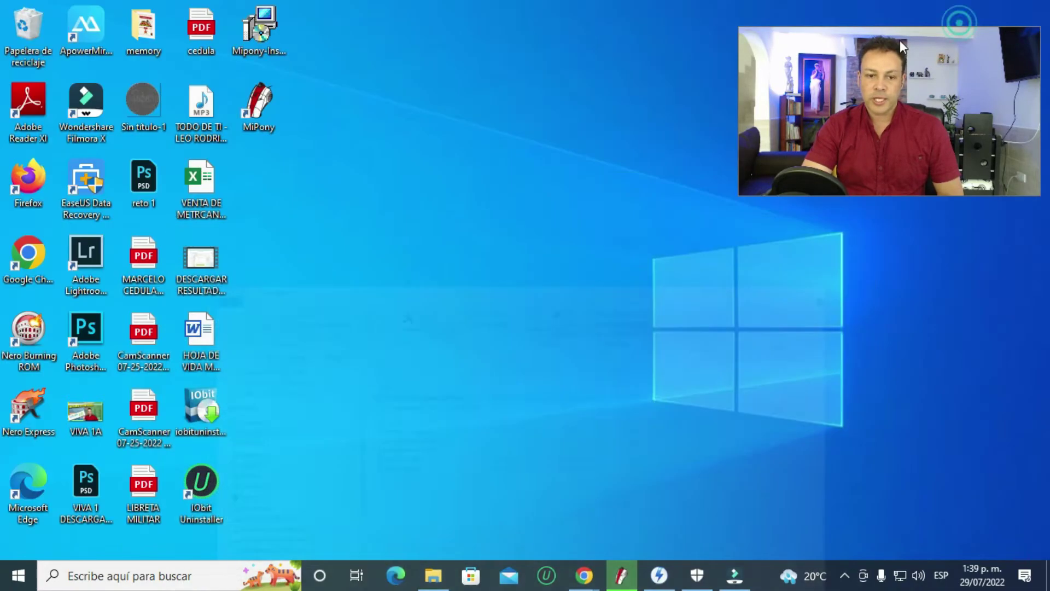
double_click(210, 330)
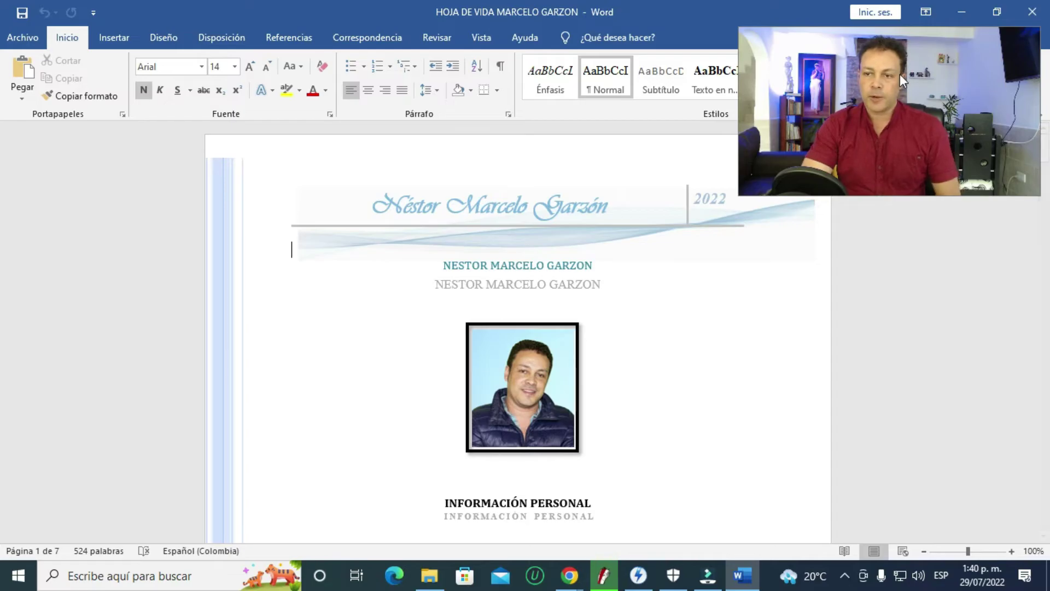
click(1032, 11)
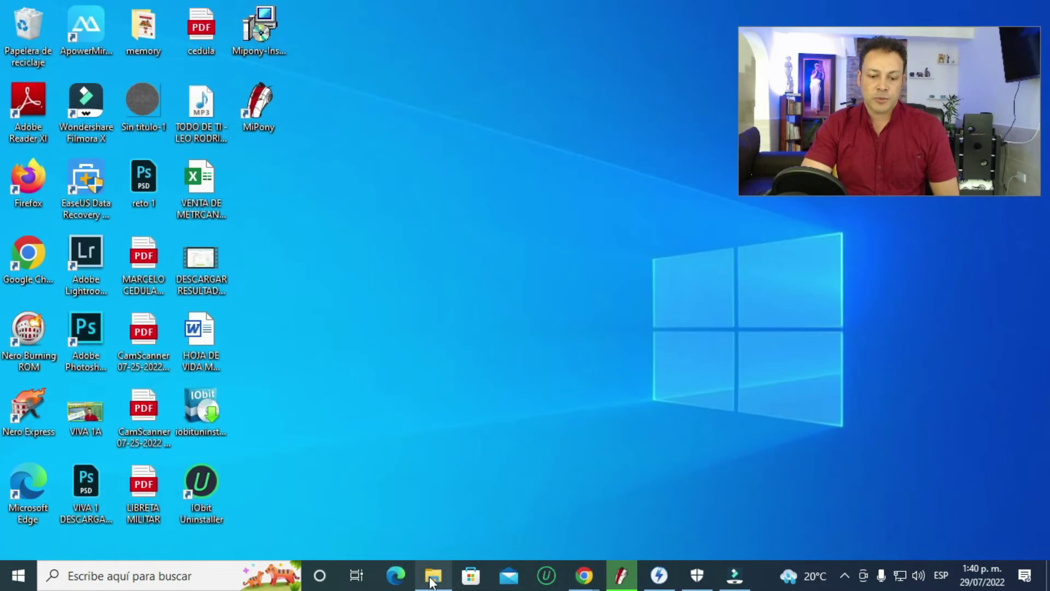
- Try again to open the HOJA DE VIDA (1) document from the Descargas folder and dismiss the error message
click(434, 576)
click(372, 193)
double_click(362, 195)
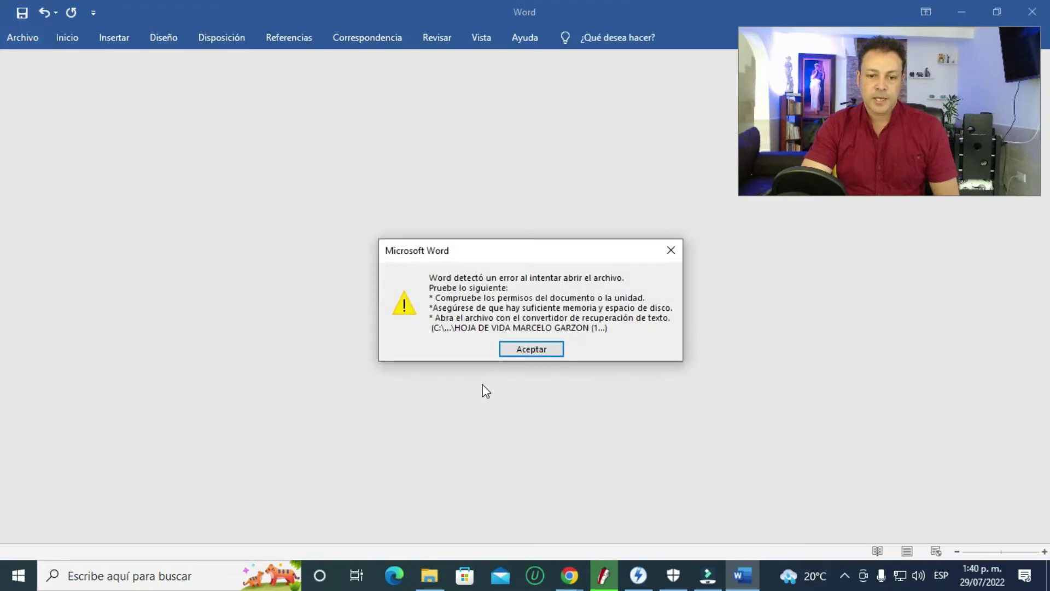
click(529, 350)
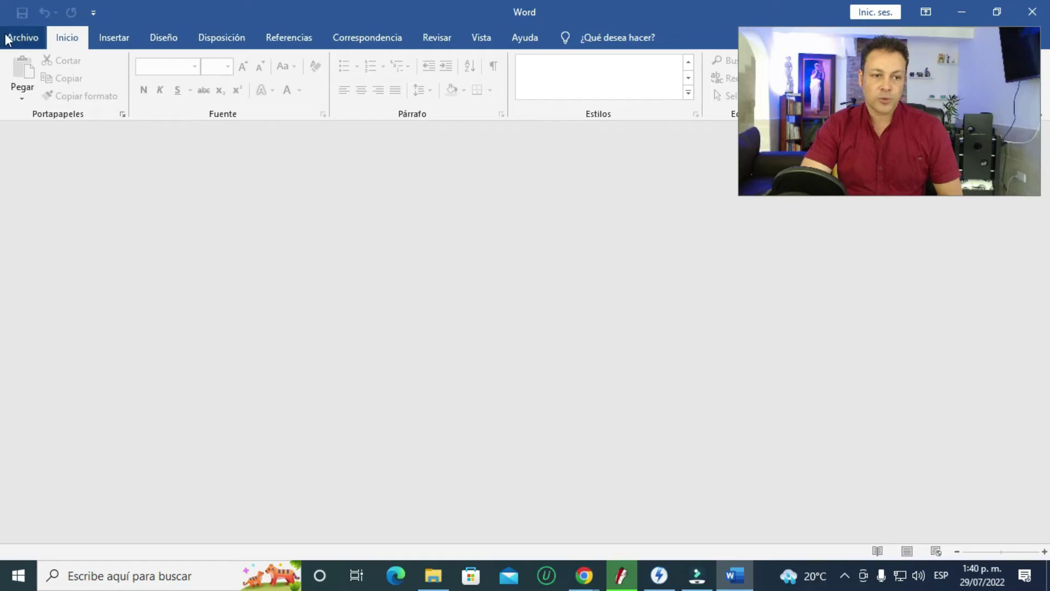
- Open the trusted locations (Ubicaciones de confianza) in the Trust Center settings of the Word options
click(19, 39)
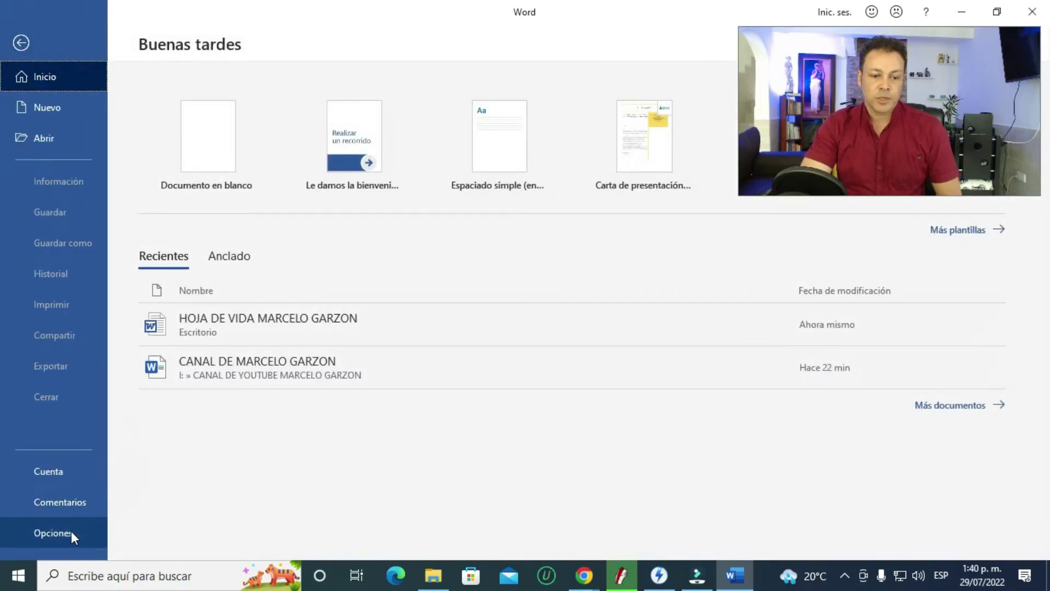
click(72, 531)
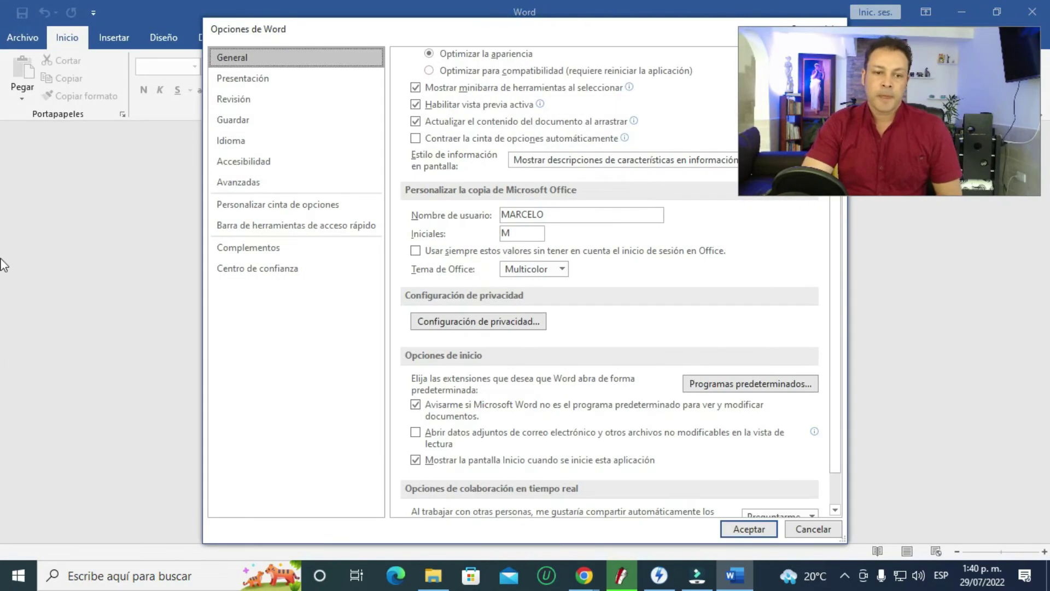
click(277, 277)
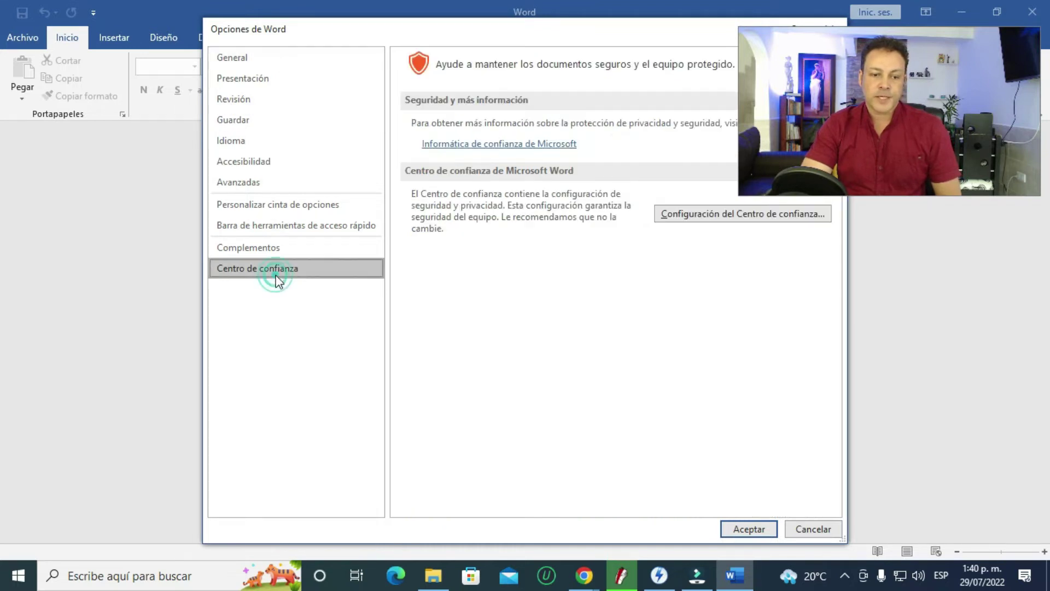
click(717, 219)
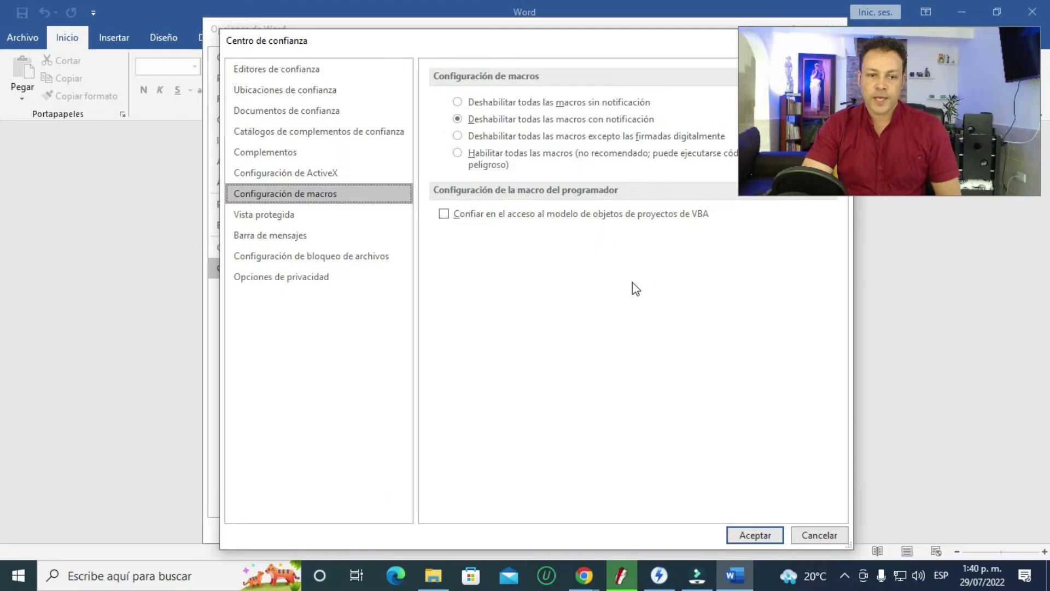
click(297, 96)
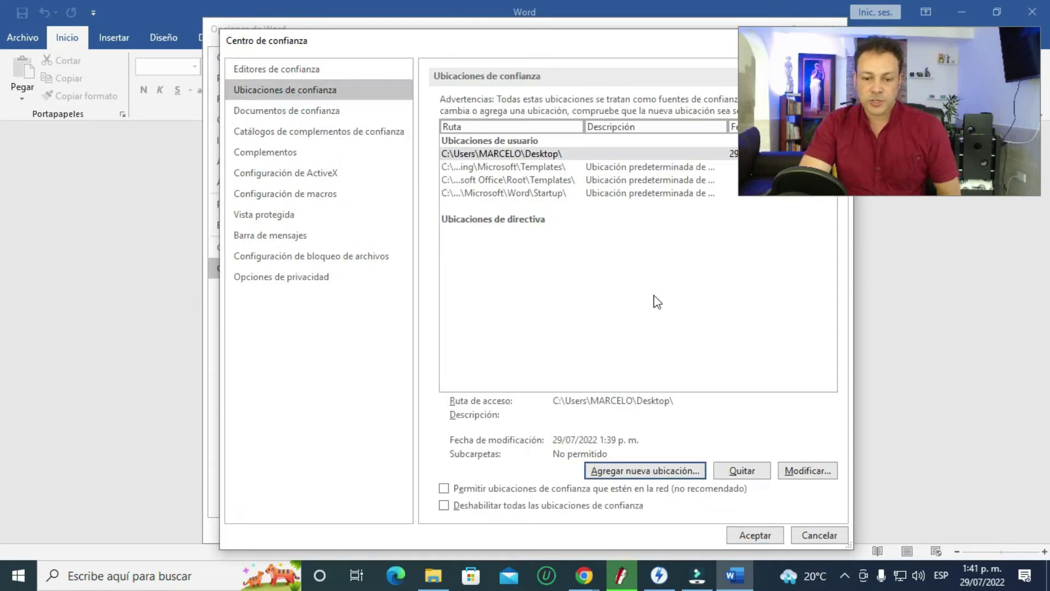
- Add the root of Disco local (C:) as a new trusted location
click(687, 474)
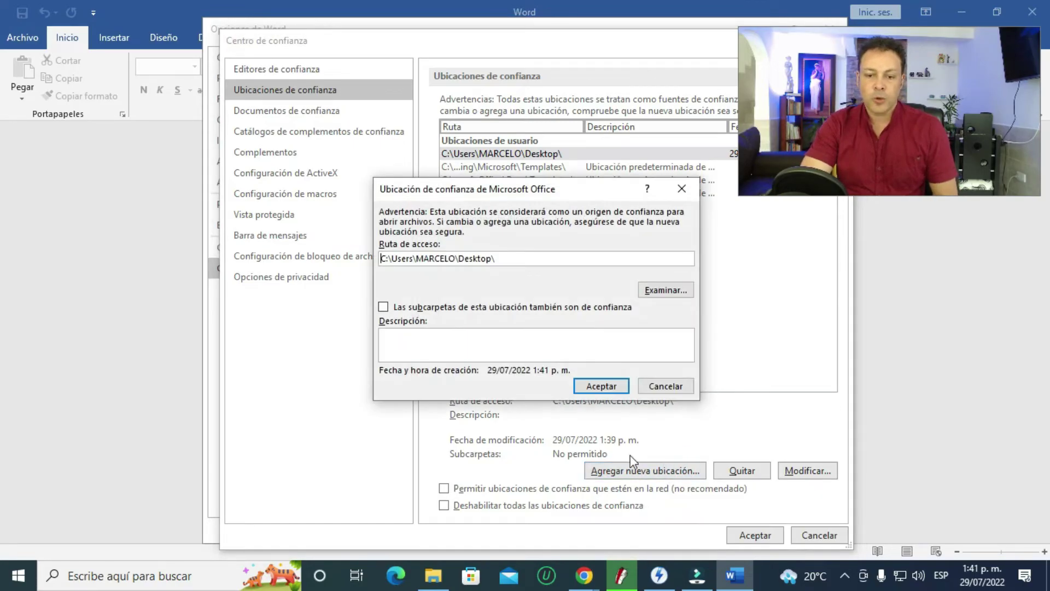
click(674, 294)
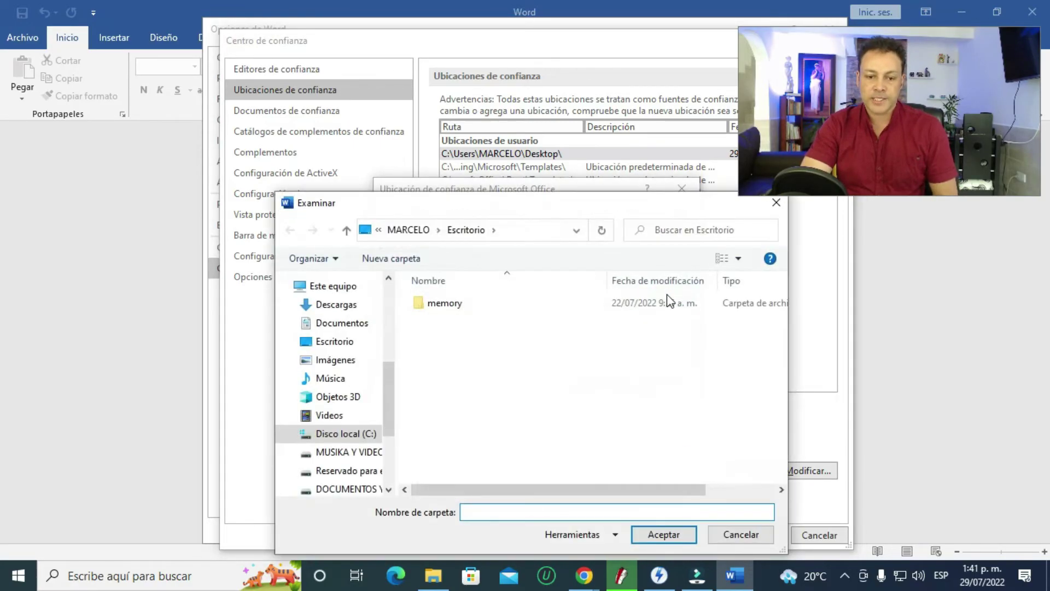
click(333, 434)
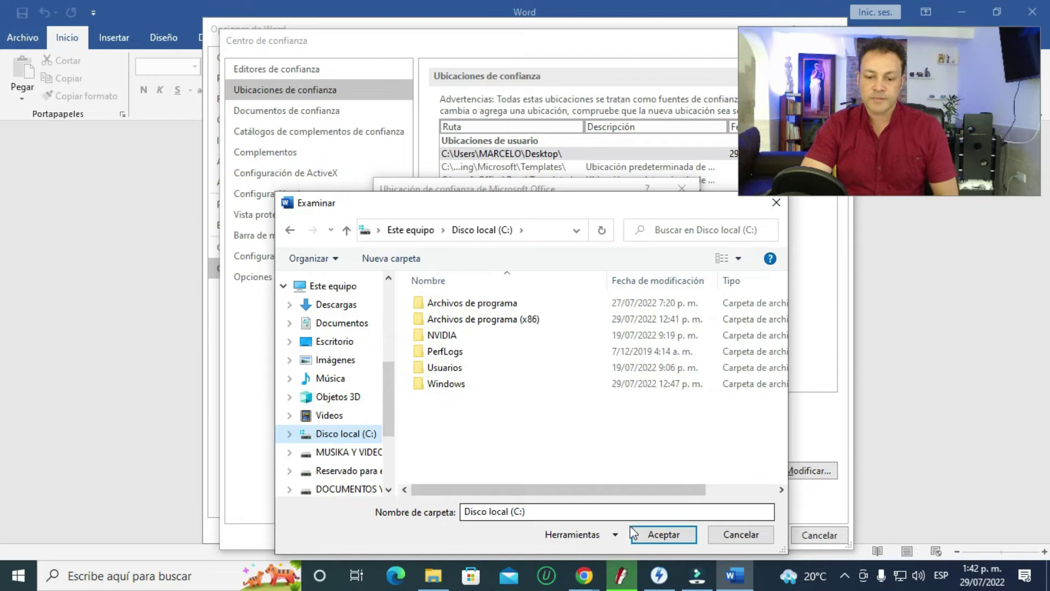
click(658, 536)
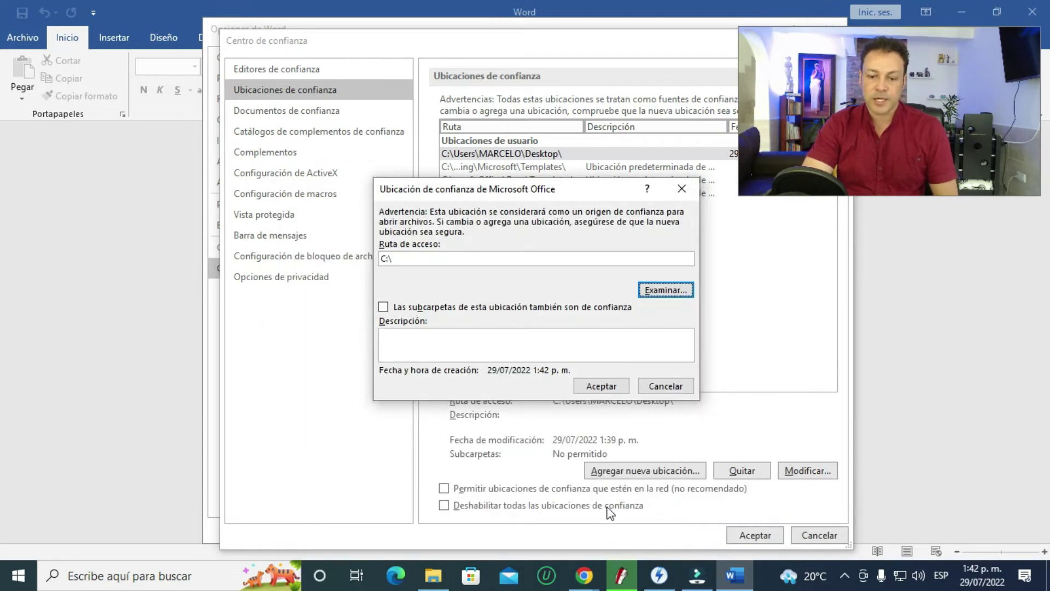
click(602, 386)
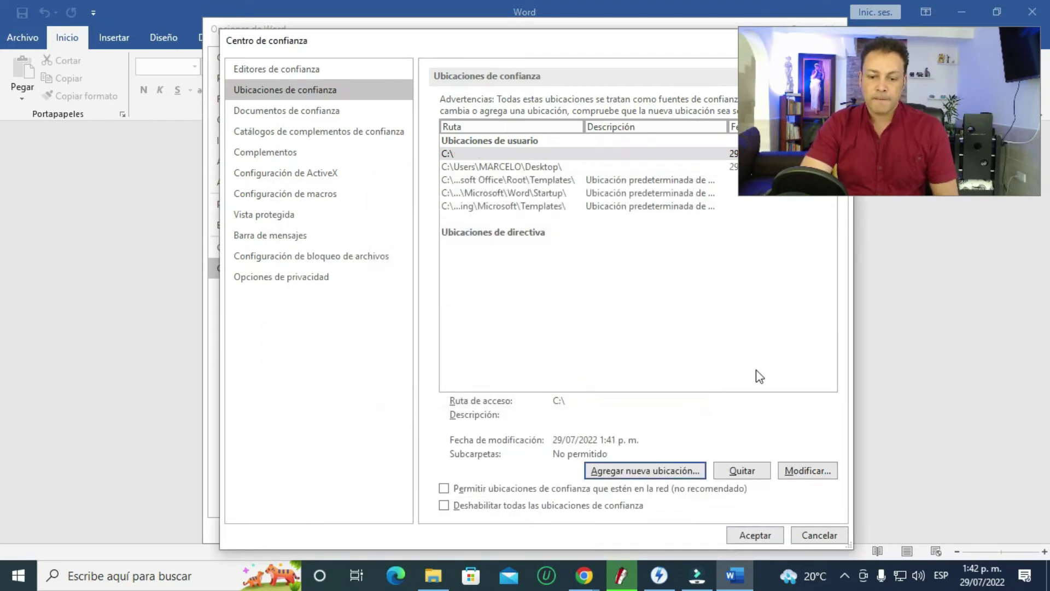
- Add the MUSIKA Y VIDEOS (E:) drive as a new trusted location
click(660, 471)
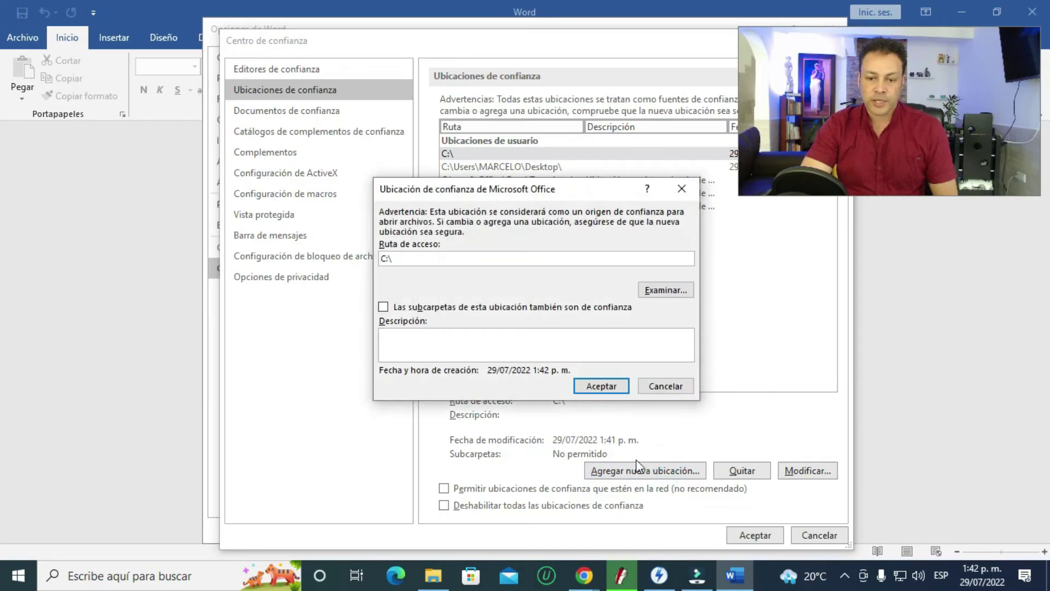
click(645, 289)
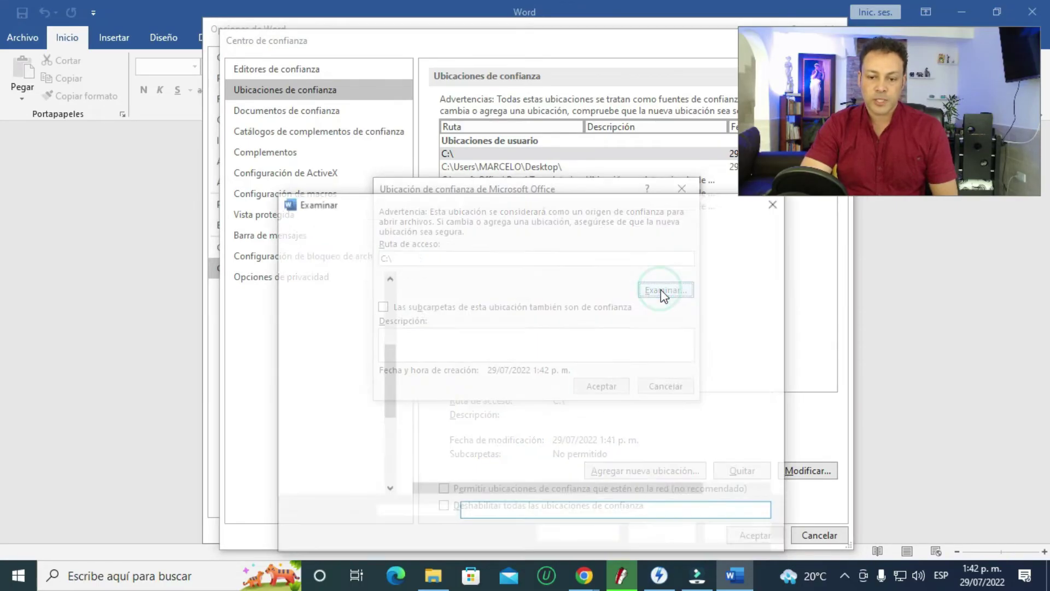
drag(387, 383, 385, 434)
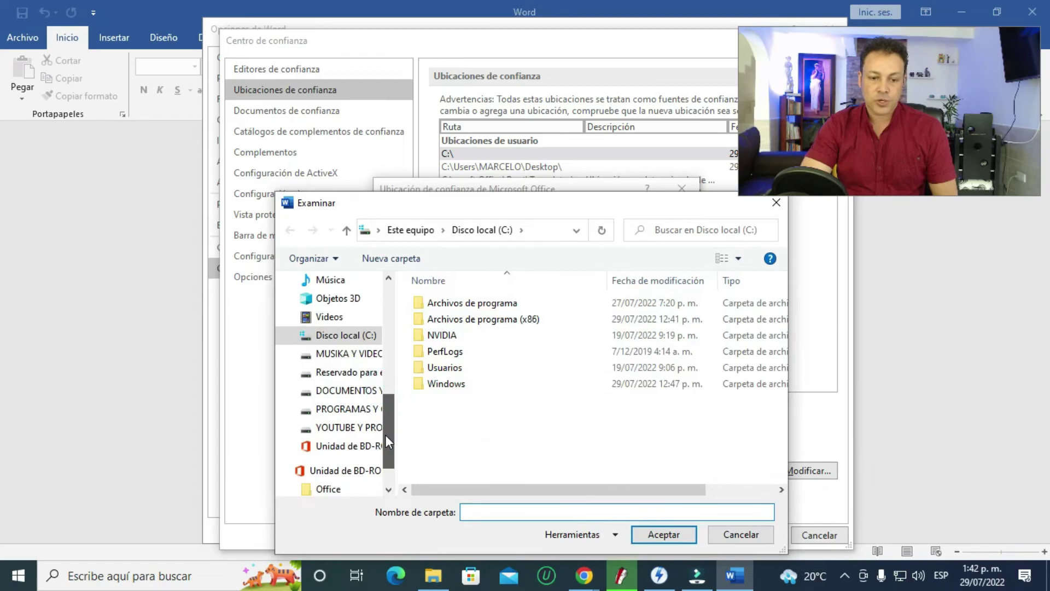
click(345, 356)
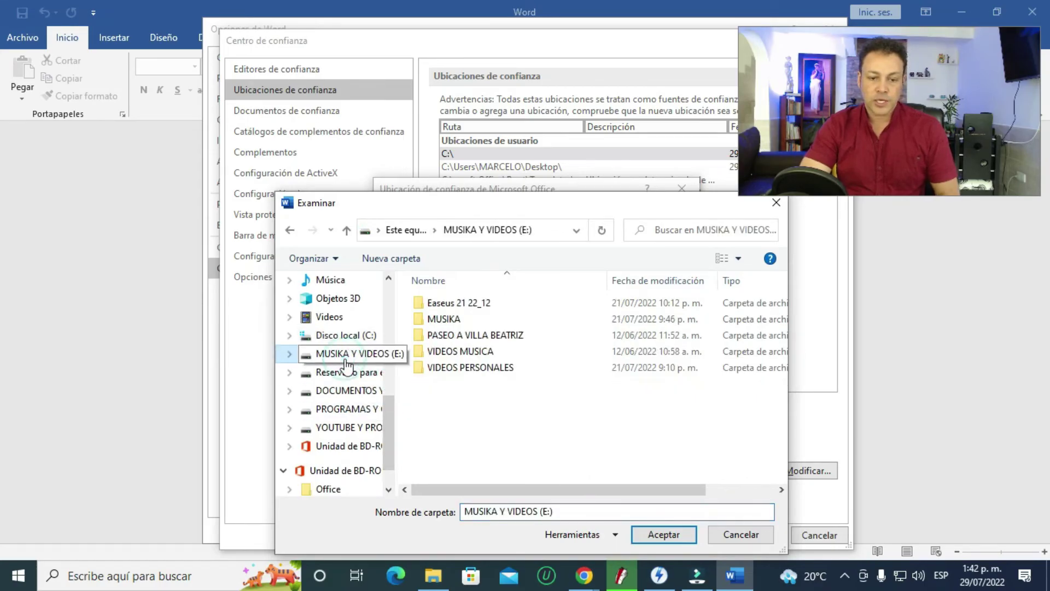
click(639, 535)
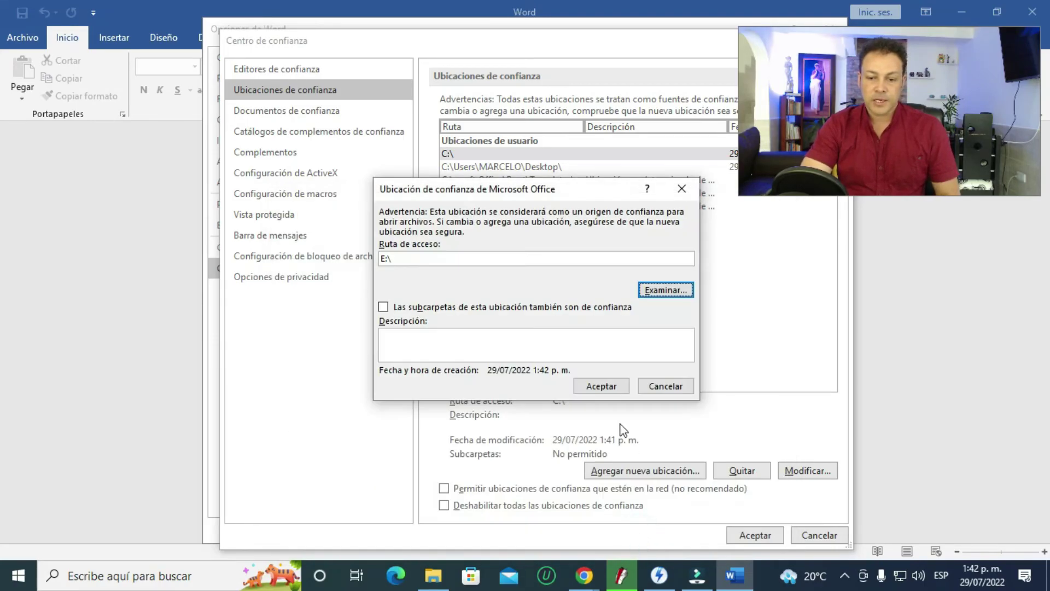
click(601, 386)
- Add the DOCUMENTOS Y CURSOS (G:) drive as a new trusted location
click(677, 473)
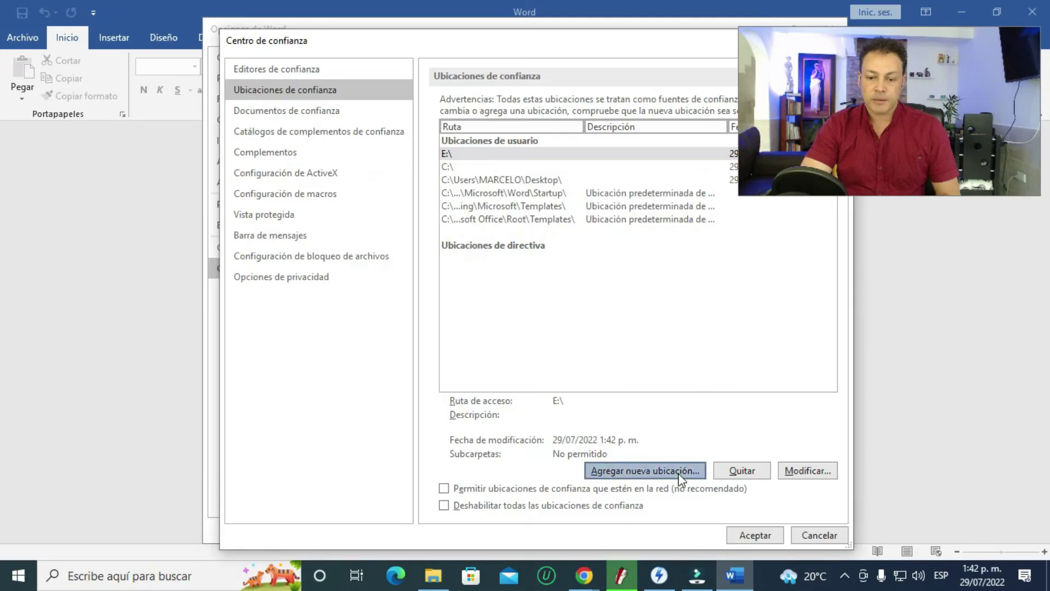
click(666, 289)
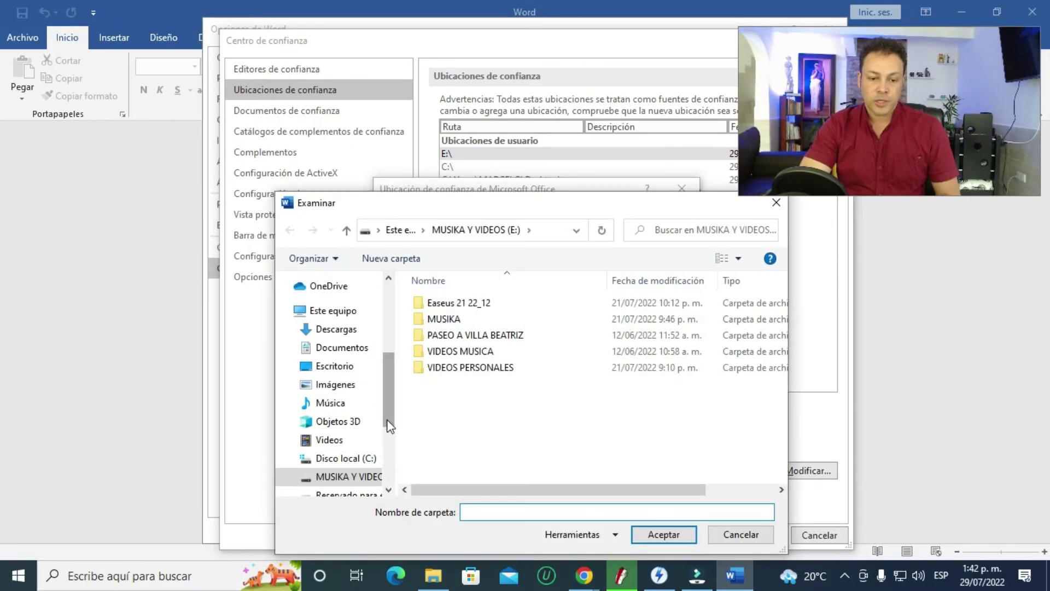
scroll(389, 427, down, 2)
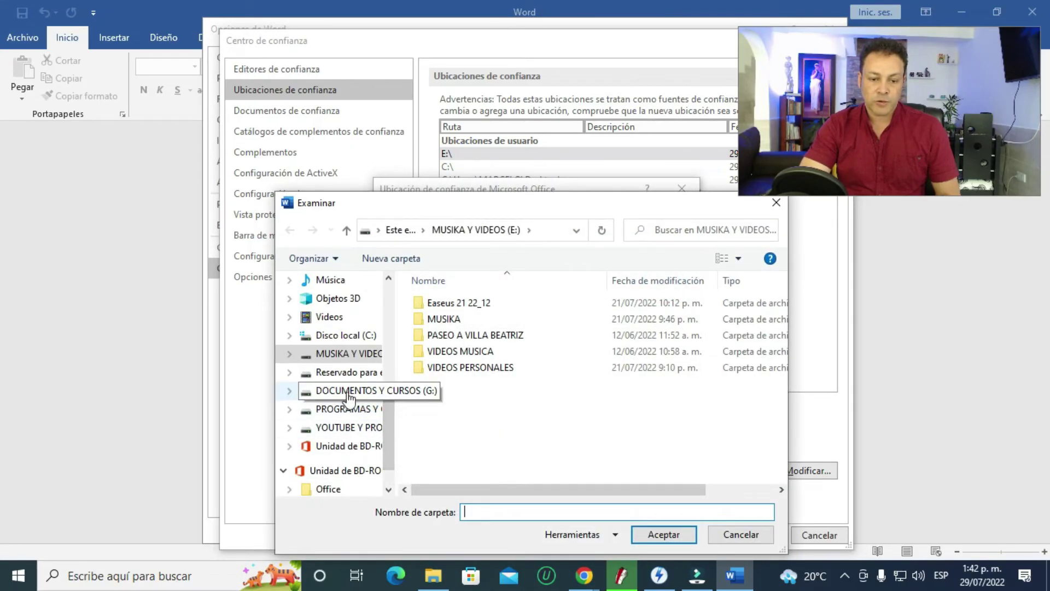
scroll(389, 398, up, 2)
scroll(389, 398, down, 2)
click(362, 416)
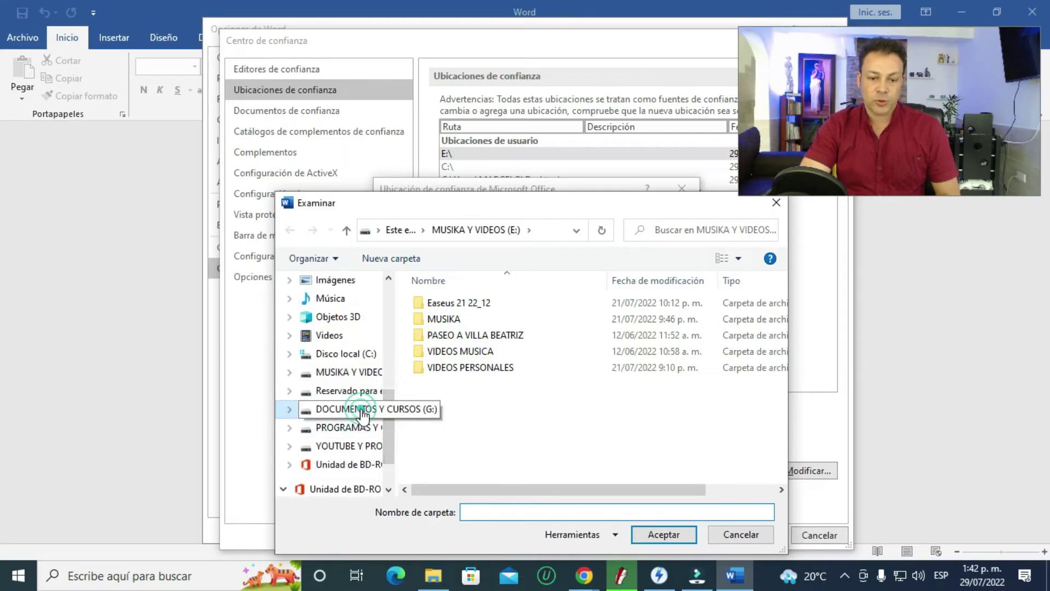
click(661, 534)
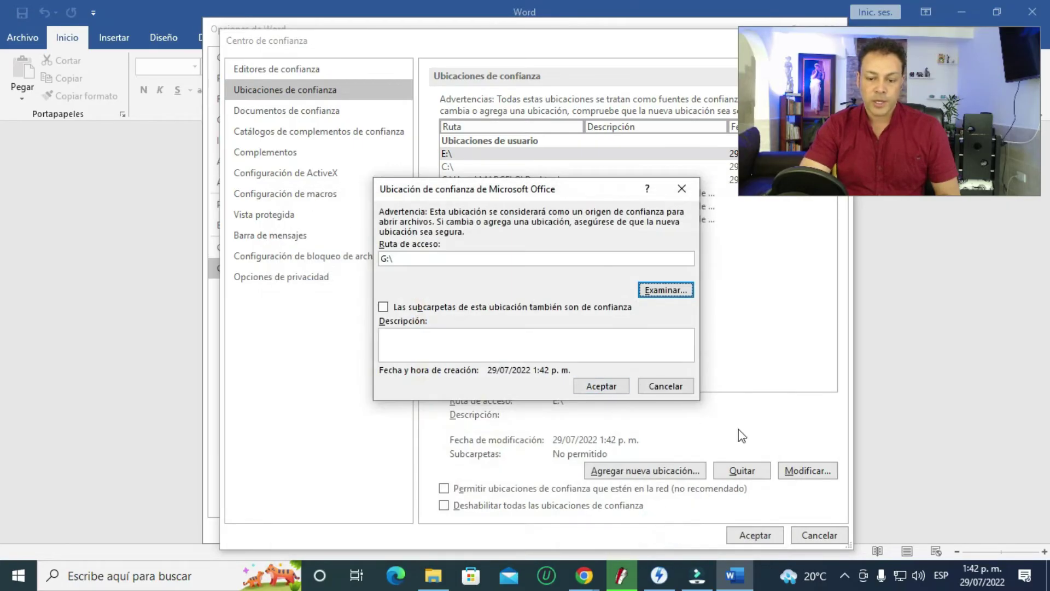
click(621, 384)
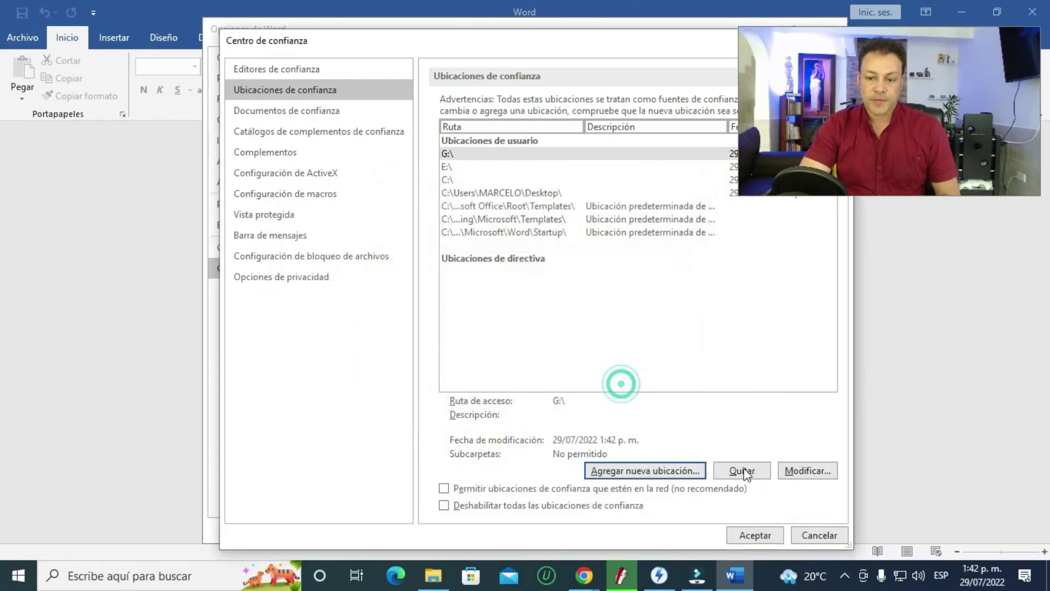
- Add the PROGRAMAS Y OTROS (H:) drive as a new trusted location
click(680, 474)
click(670, 290)
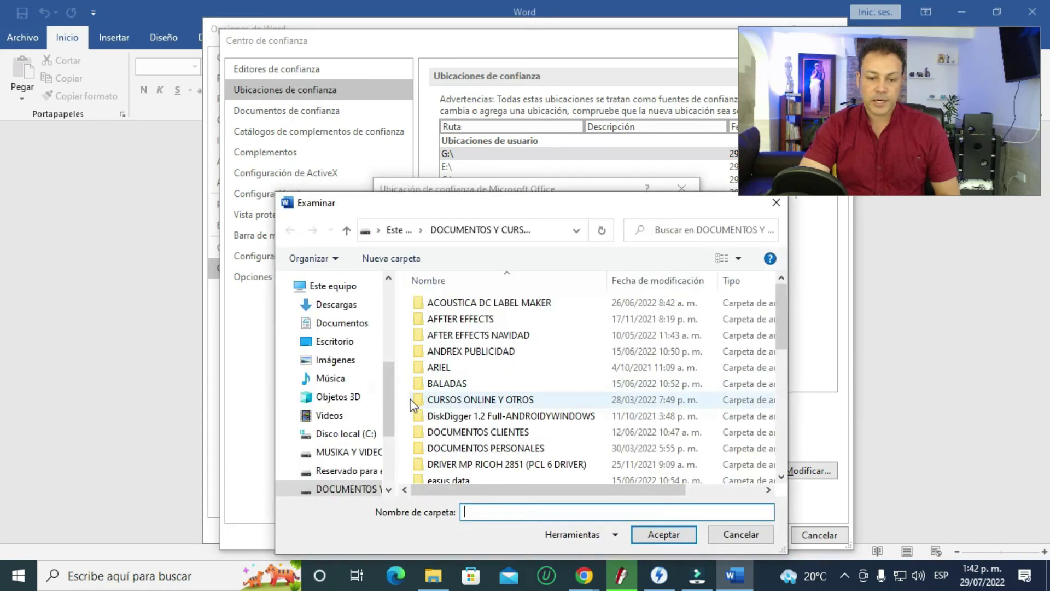
drag(389, 374, 394, 433)
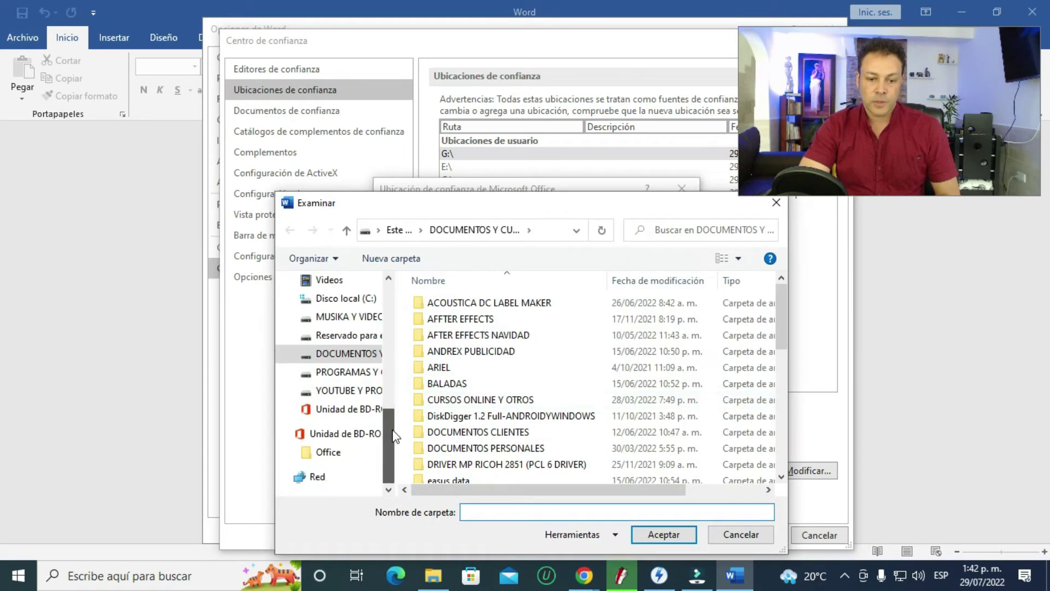
click(343, 372)
click(669, 537)
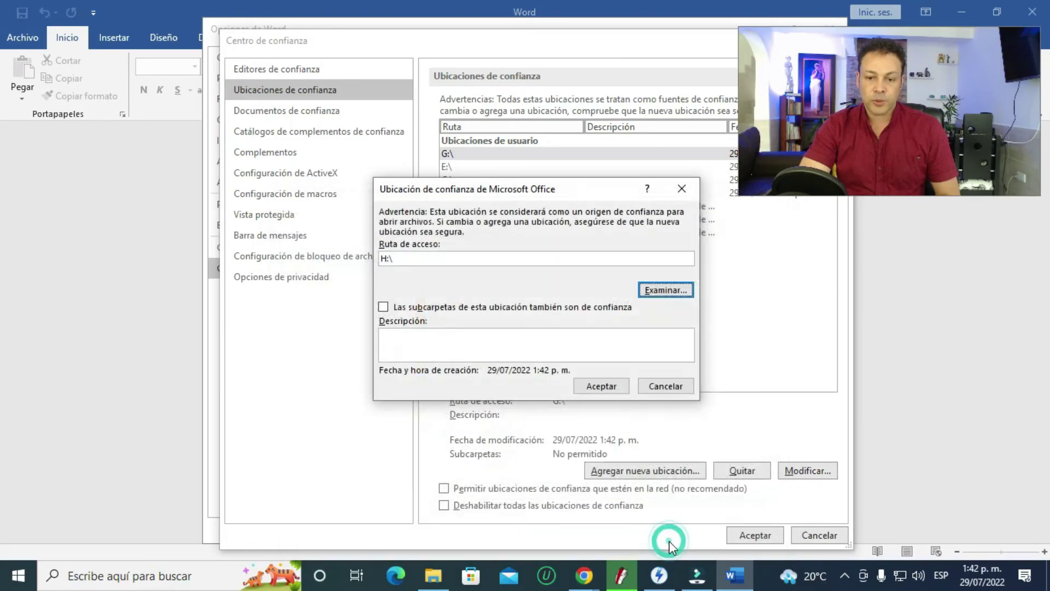
click(609, 387)
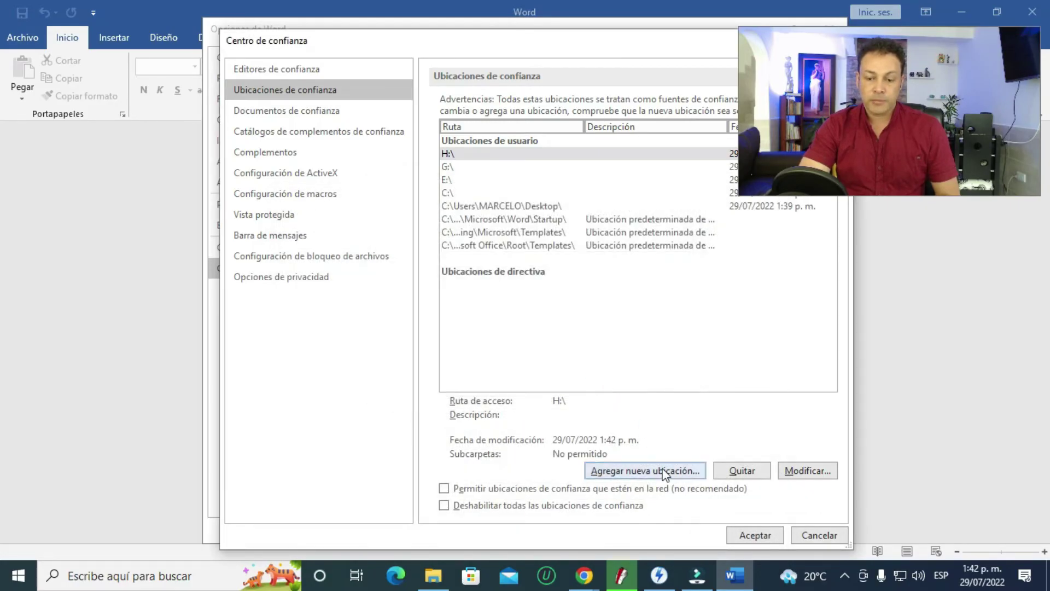
- Add the YOUTUBE Y PROYECTOS (I:) drive as a new trusted location, and accept the Trust Center settings and Word options
click(664, 470)
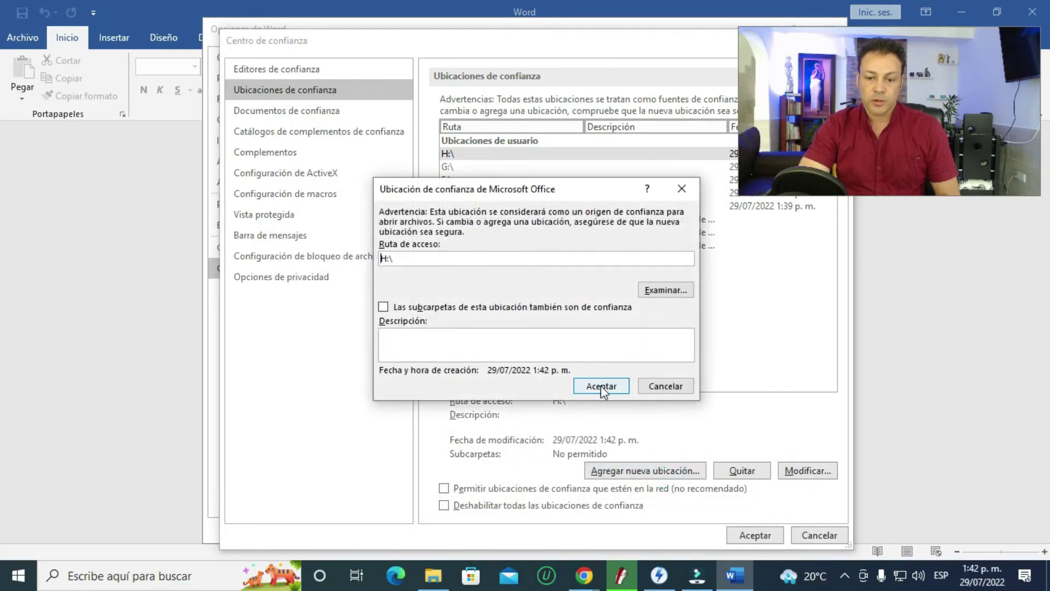
click(664, 290)
scroll(328, 452, down, 1)
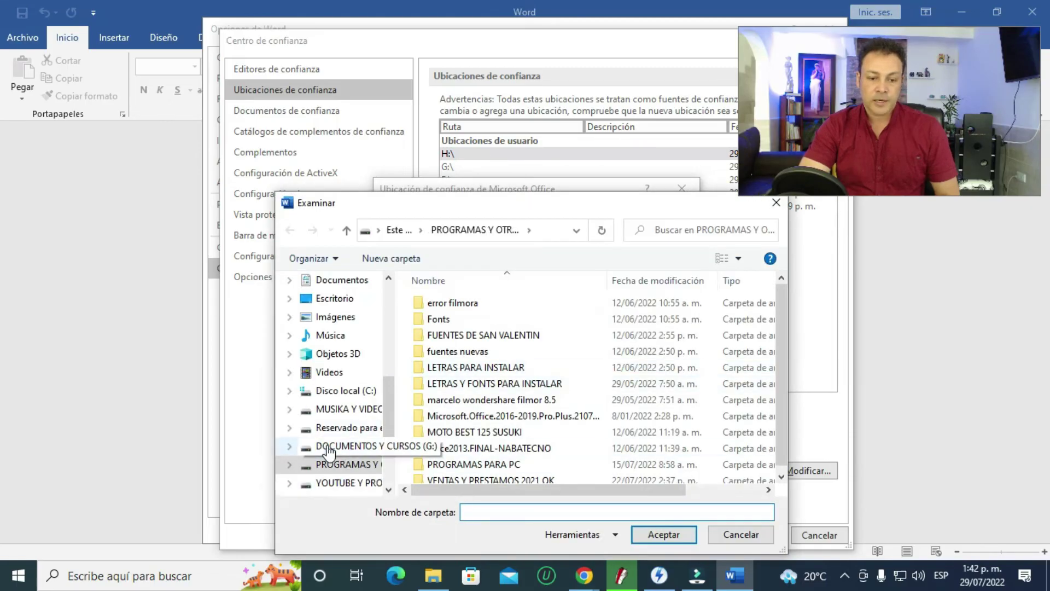
scroll(328, 452, down, 1)
click(336, 446)
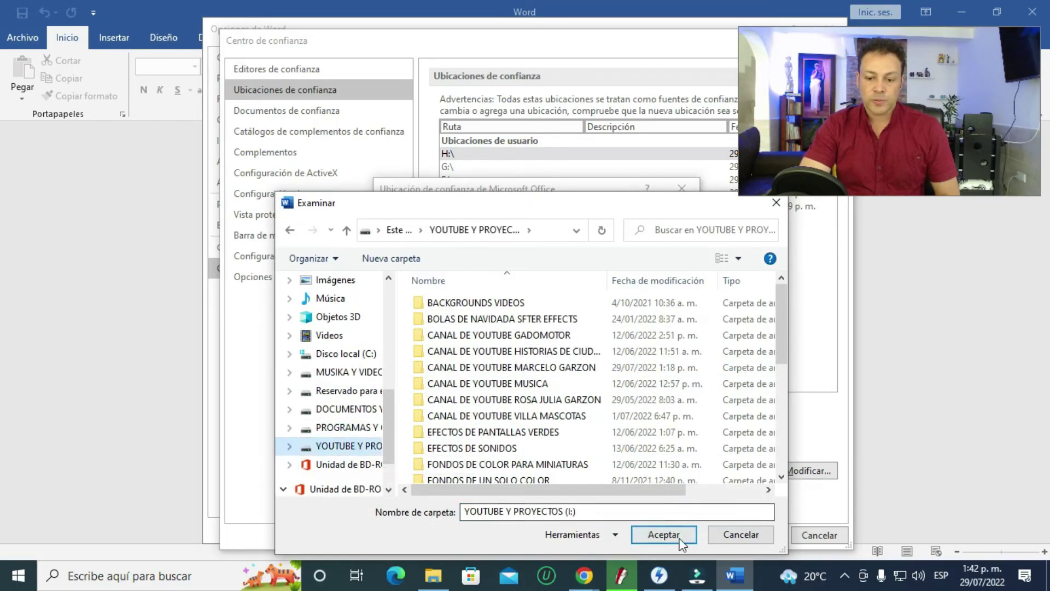
click(662, 536)
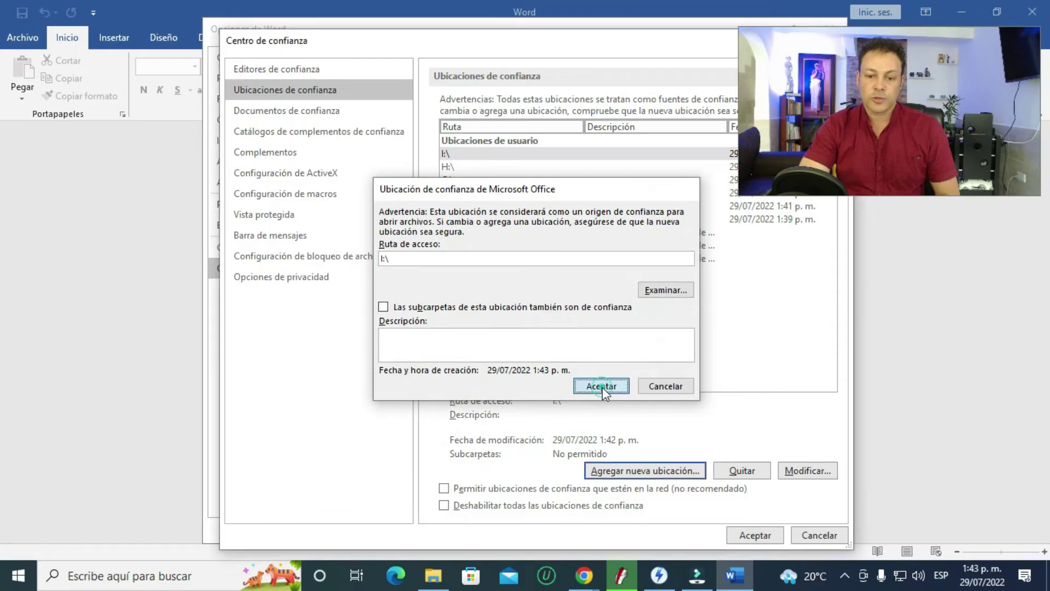
click(602, 386)
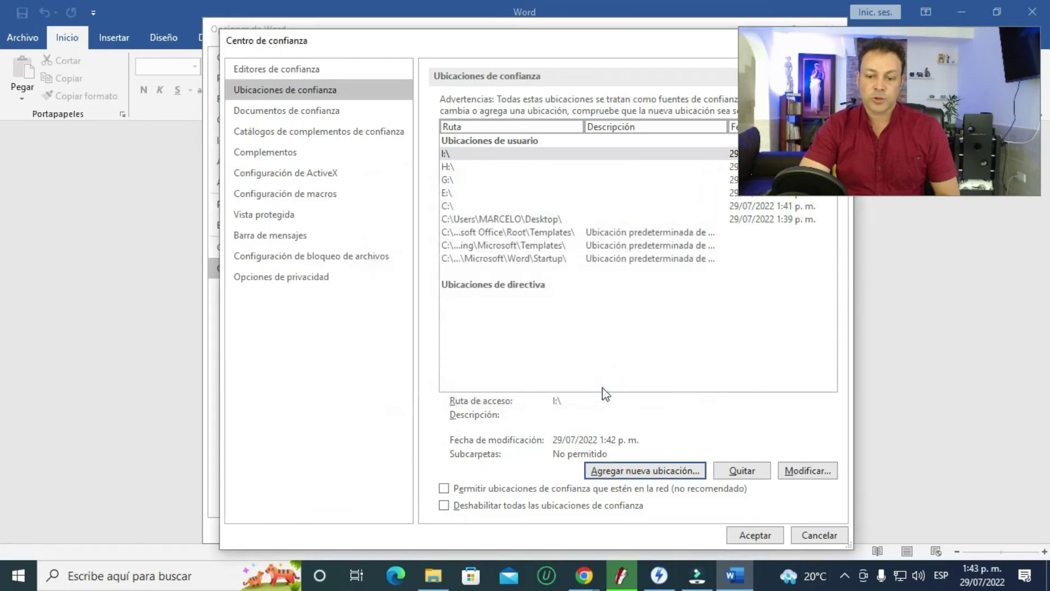
click(753, 535)
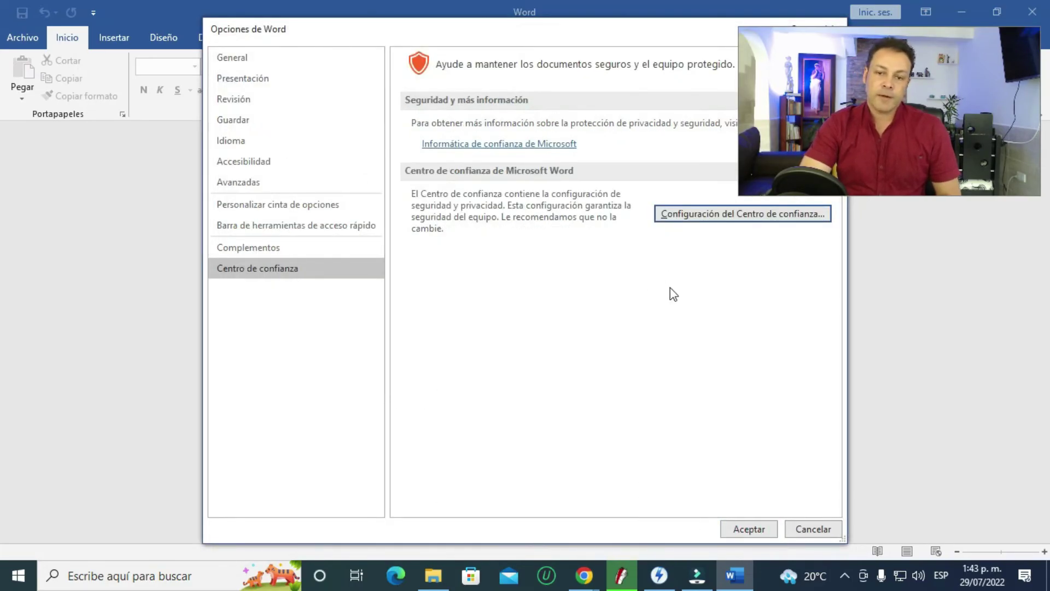
click(749, 529)
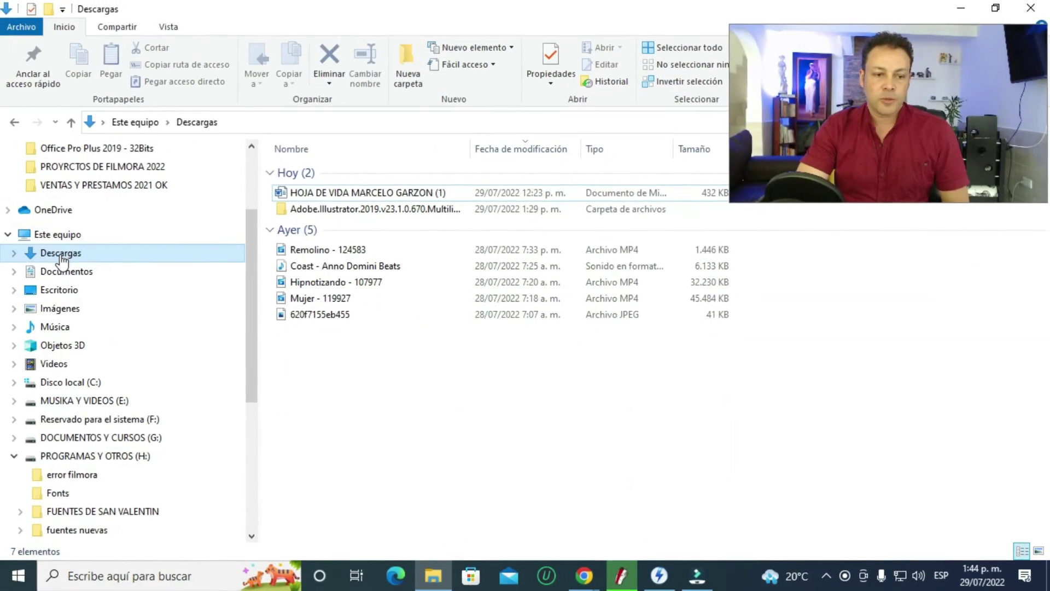
- Try to open the HOJA DE VIDA (1) document from the Descargas folder in File Explorer and dismiss the error message
click(628, 485)
double_click(390, 193)
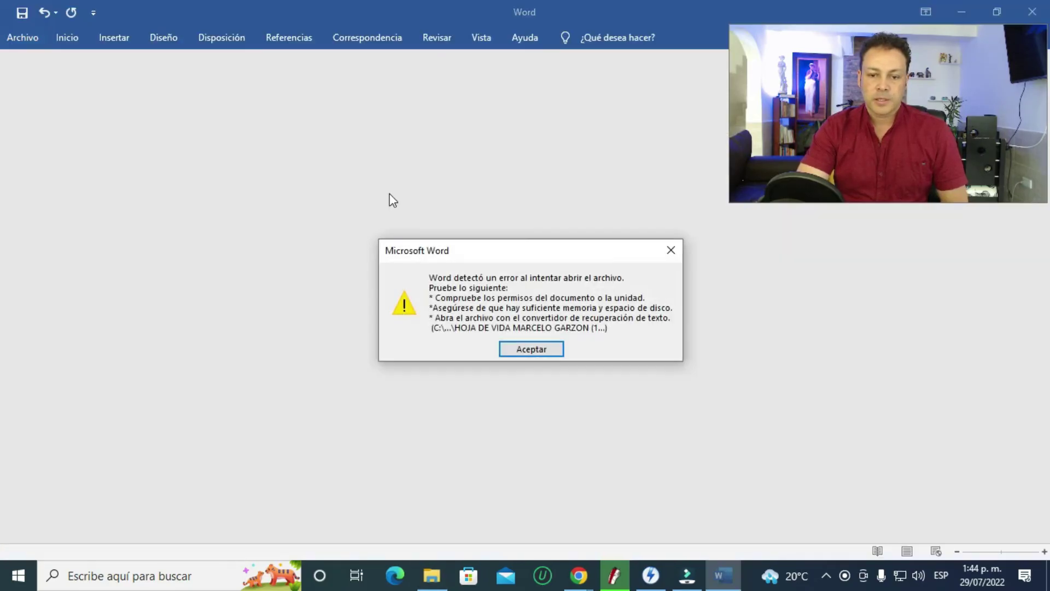
click(520, 349)
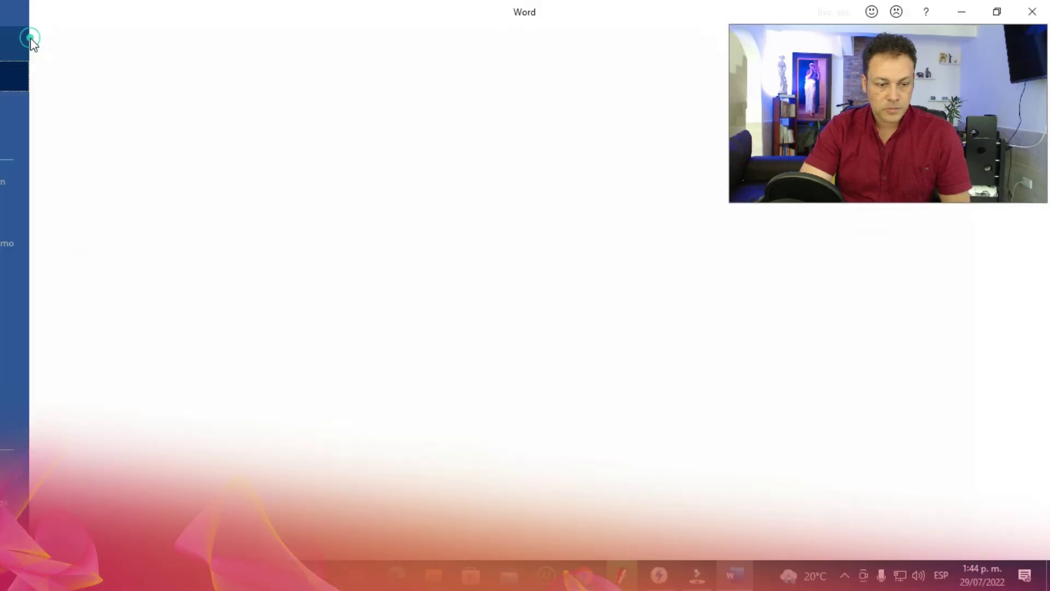
- Display the trusted locations list in Word's Trust Center settings
click(48, 532)
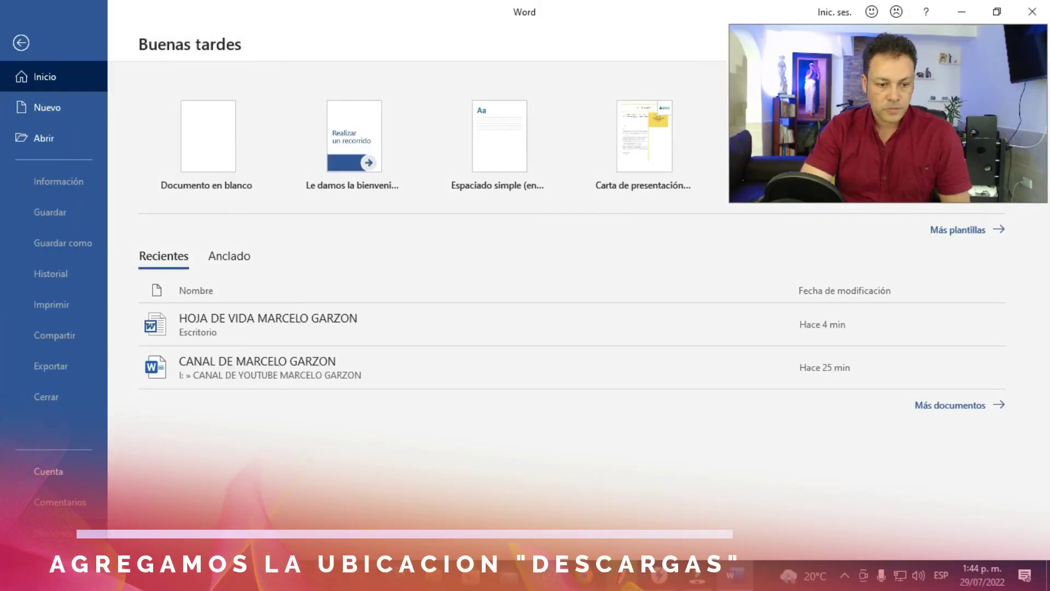
click(252, 266)
click(689, 214)
click(272, 91)
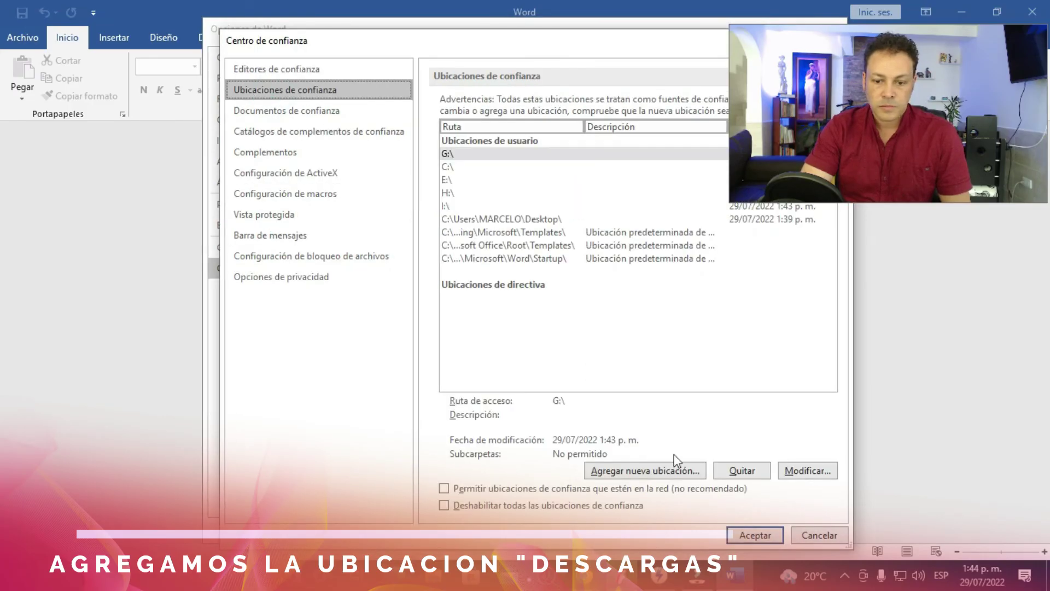
- Add the Descargas folder as a new trusted location, and accept the Trust Center settings and Word options
click(676, 468)
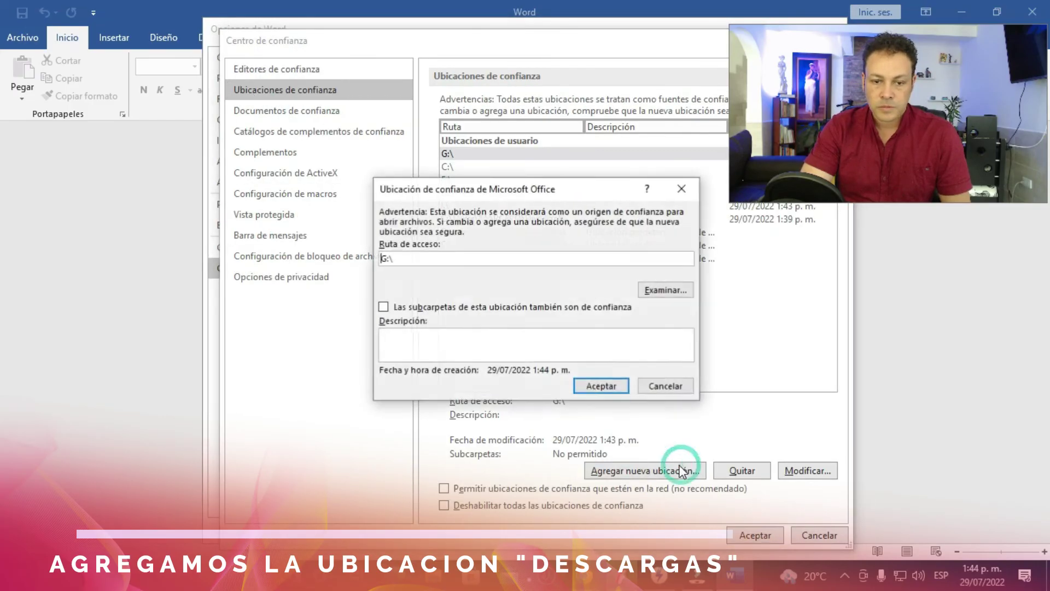
click(683, 294)
click(336, 304)
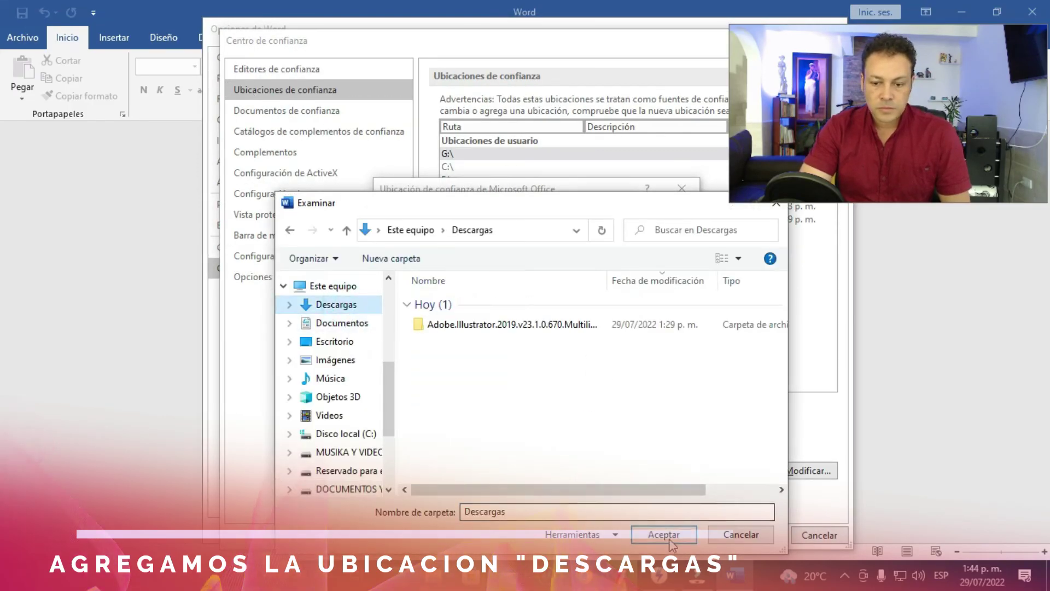
click(663, 534)
click(602, 383)
click(780, 538)
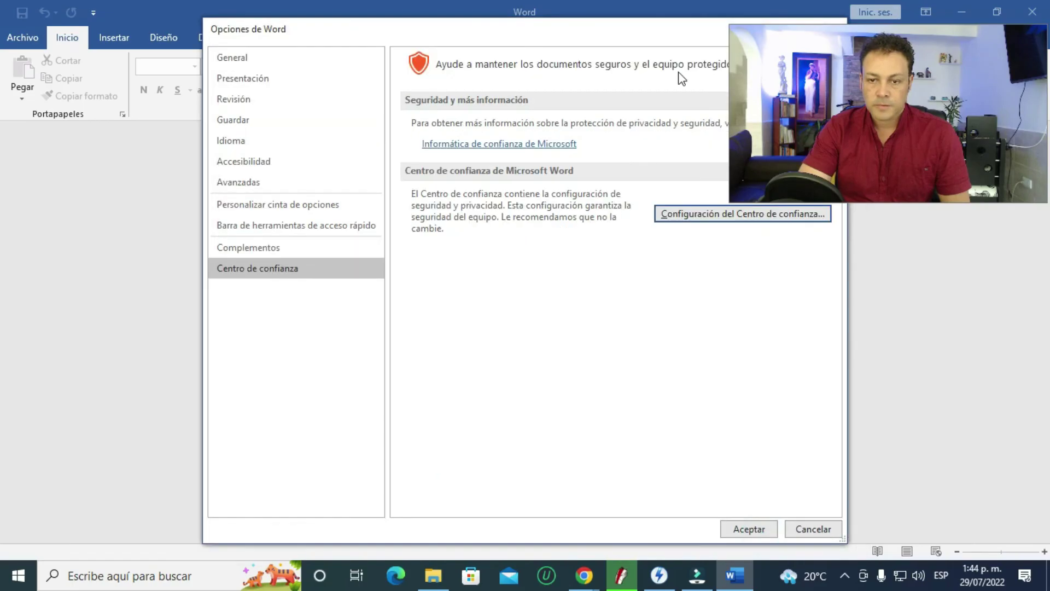
key(Return)
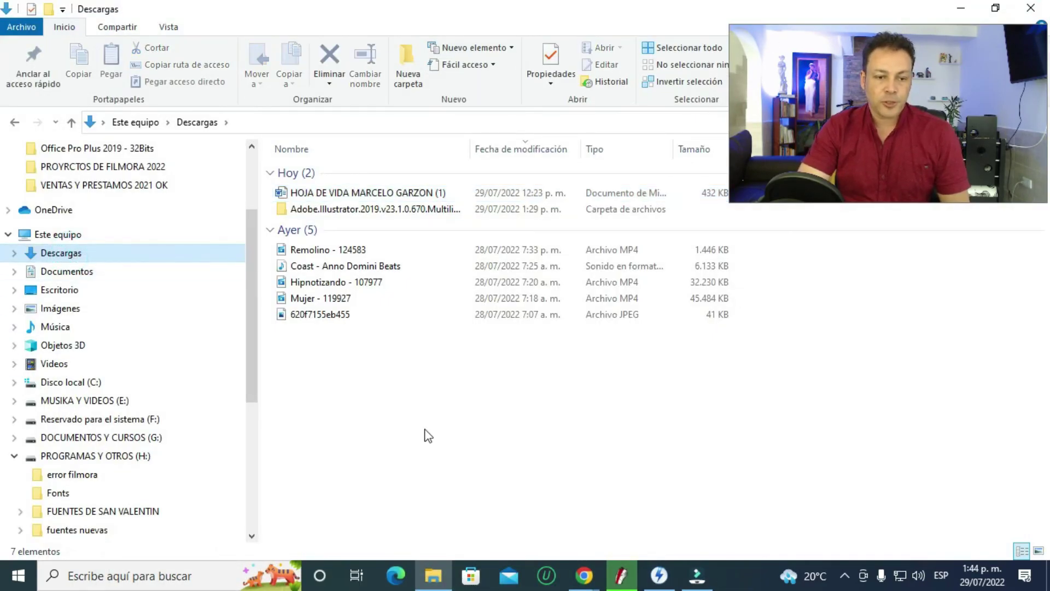
- Open the HOJA DE VIDA (1) document from the Descargas folder in File Explorer to test it, and close it
click(459, 426)
double_click(359, 194)
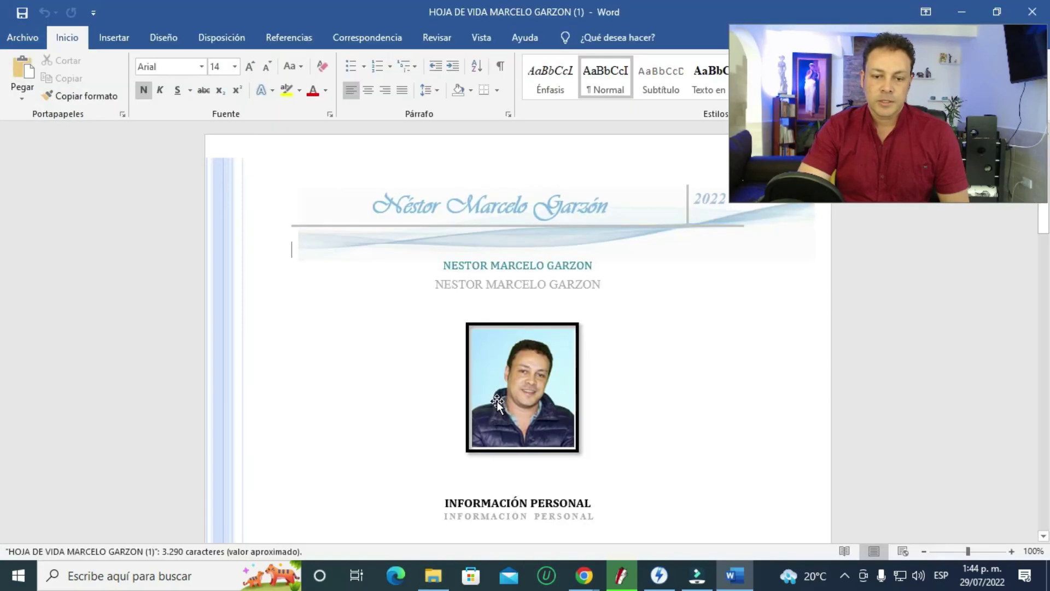
click(1032, 11)
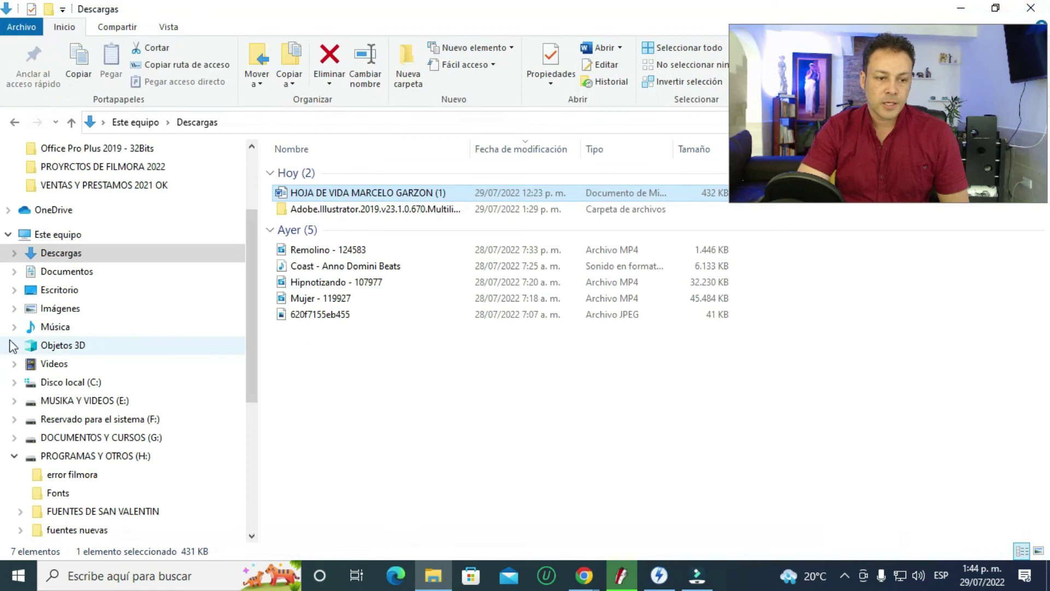
- Browse to the Escritorio folder in File Explorer and open its HOJA DE VIDA document in Word
click(93, 276)
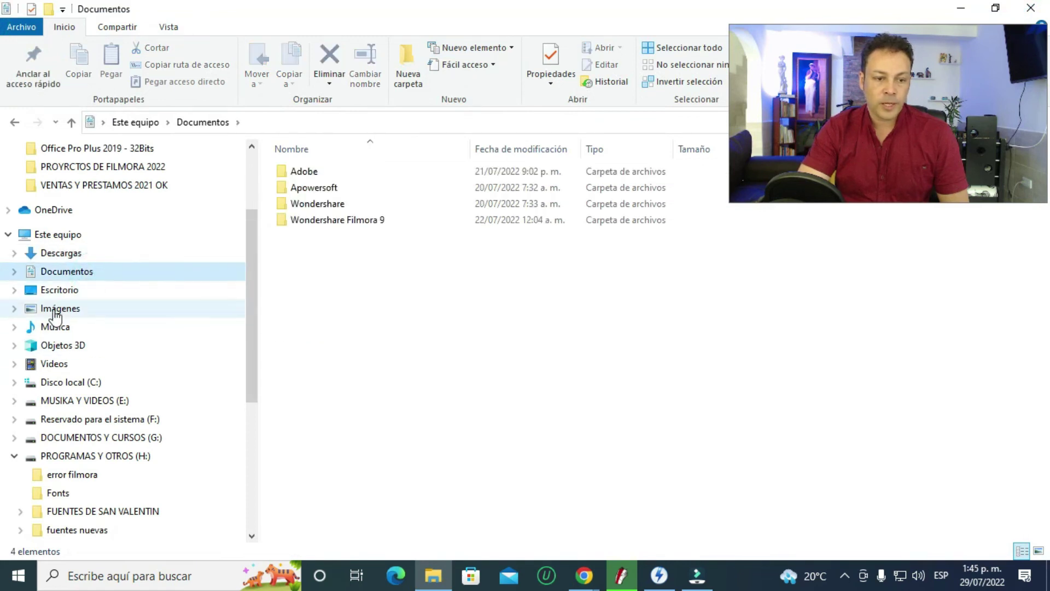
click(63, 291)
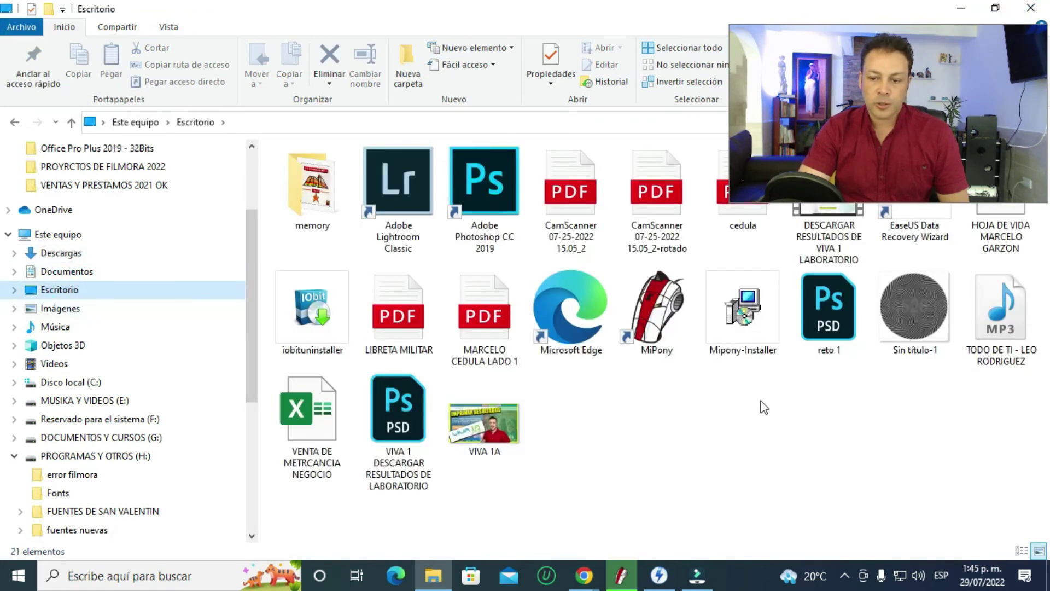
click(1000, 230)
key(Return)
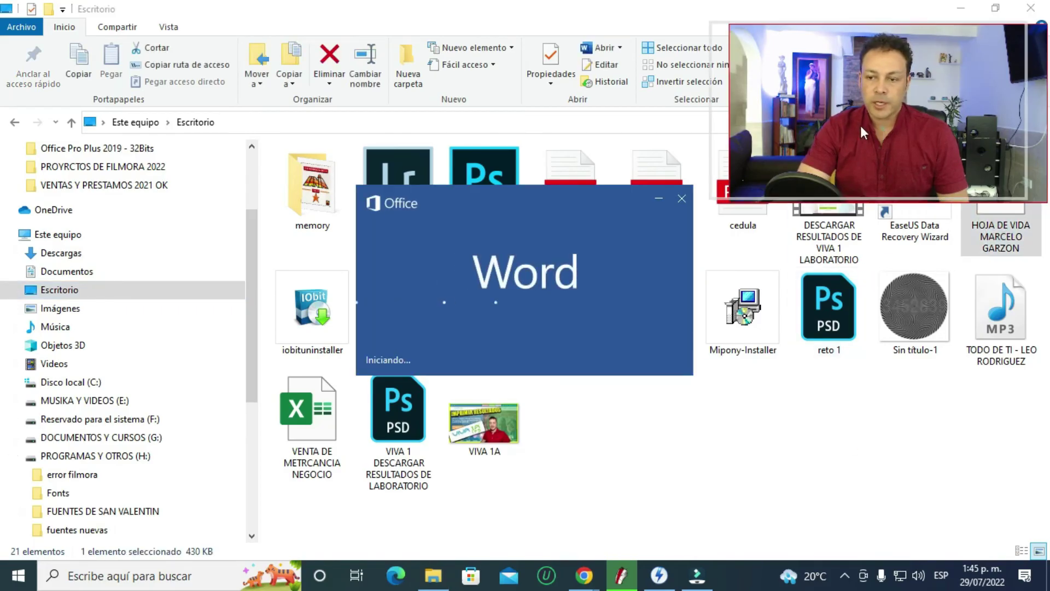